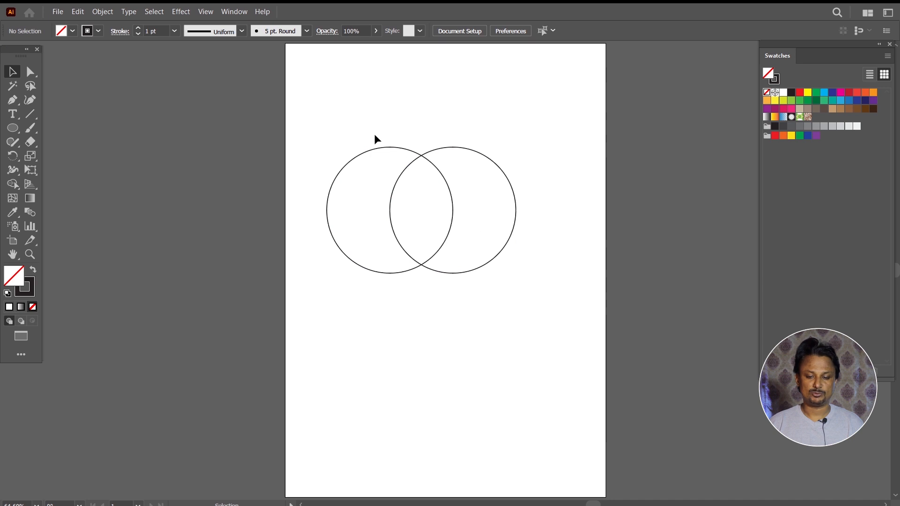
Move the right circle sideways until the two circles no longer overlap
scroll(443, 159, "up", 4)
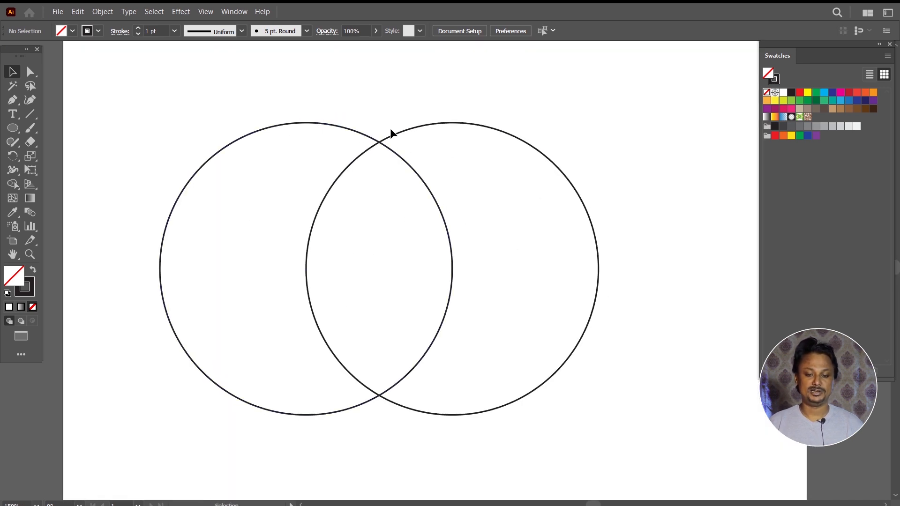
left_click_drag(397, 135, 561, 150)
scroll(525, 153, "right", 2)
left_click(418, 148)
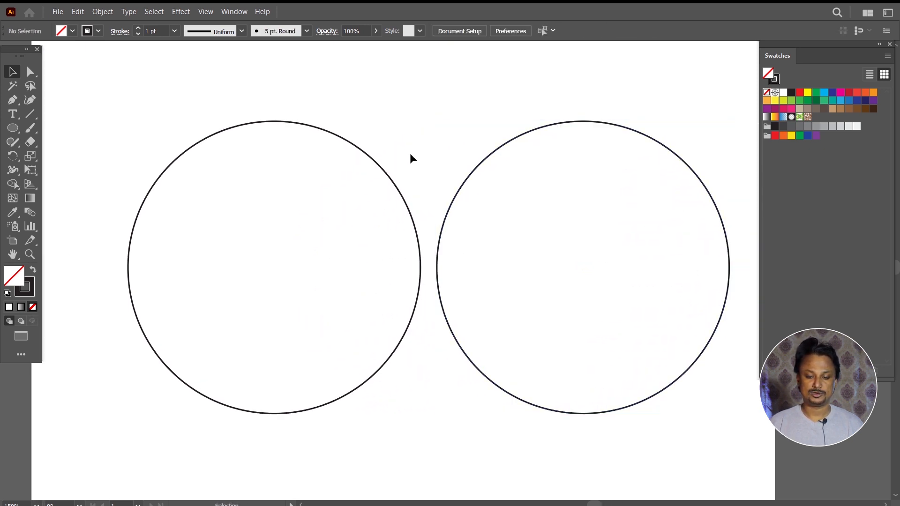
Try the Shape Builder on the separated circles, and move the right circle back to overlap the left one
left_click_drag(370, 162, 510, 253)
left_click(14, 184)
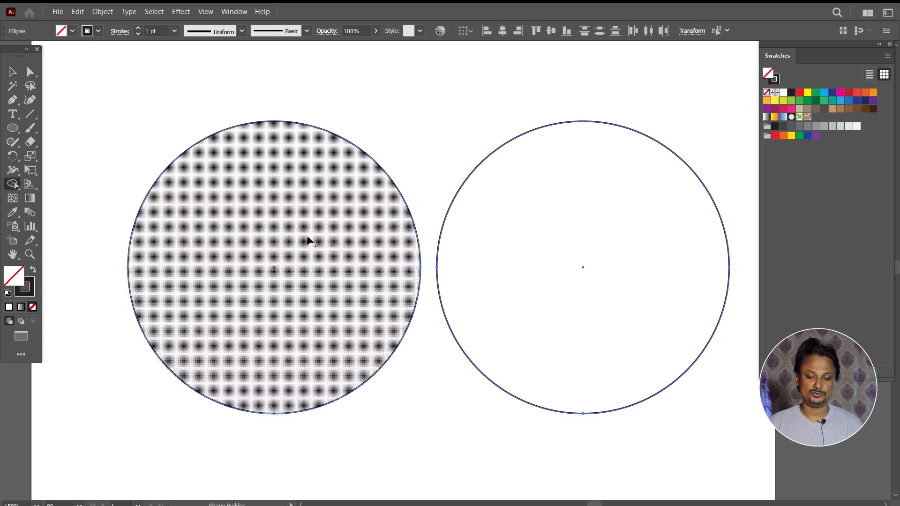
left_click(13, 72)
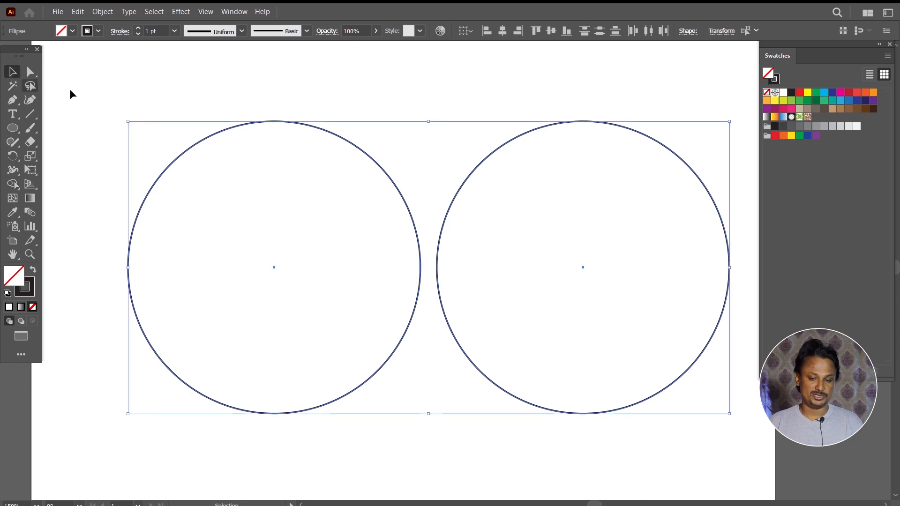
left_click(314, 158)
left_click_drag(486, 161, 320, 172)
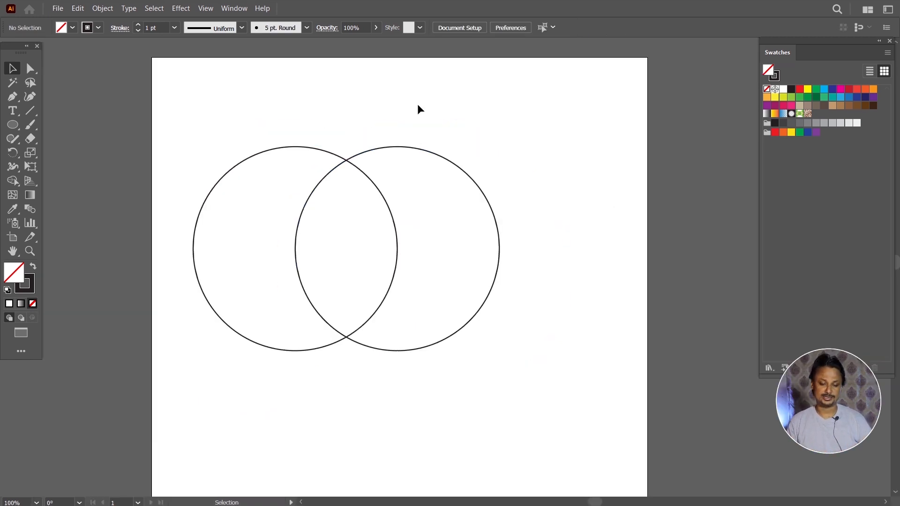
Merge the two overlapping circles into one outline with the Shape Builder, and undo the merge
left_click_drag(202, 131, 358, 243)
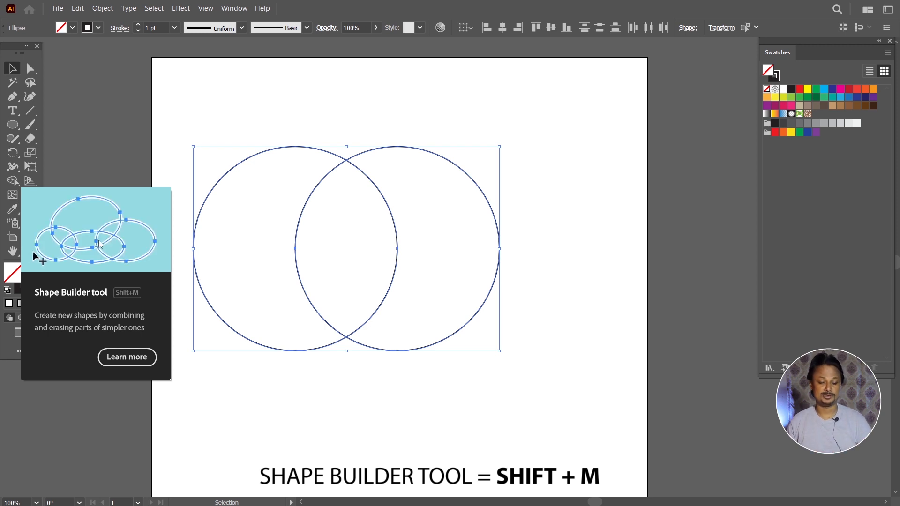
left_click(14, 185)
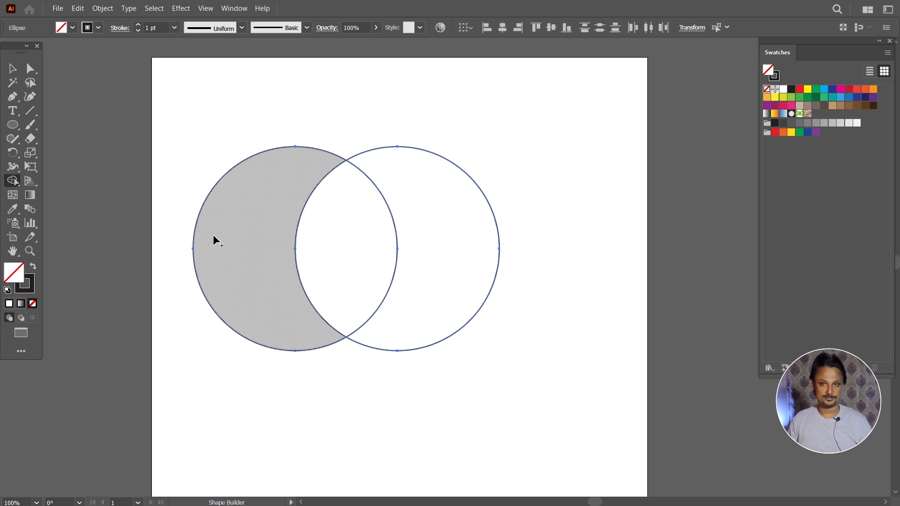
left_click_drag(215, 239, 396, 245)
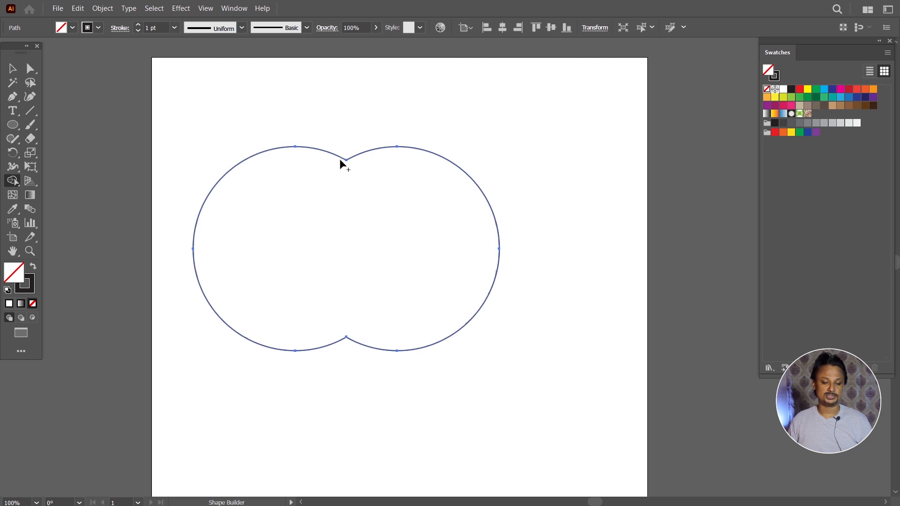
left_click(11, 66)
left_click(165, 108)
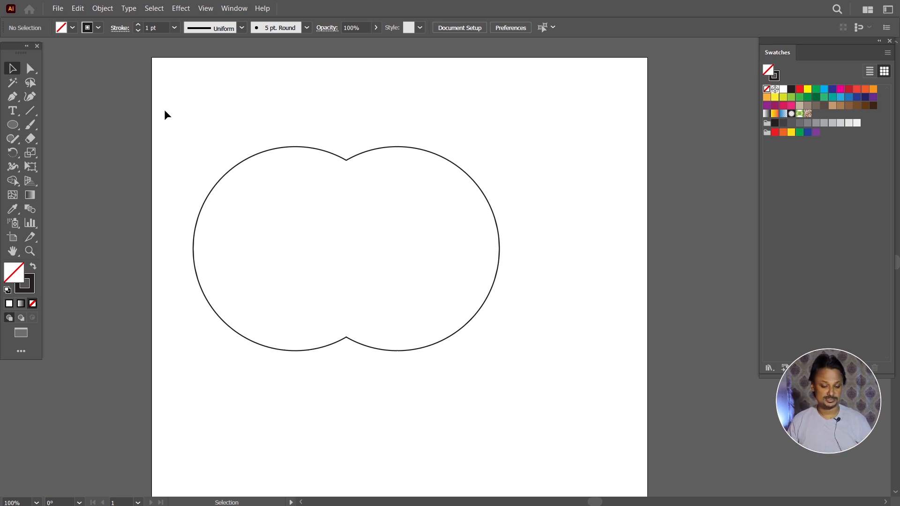
key("ctrl+z")
left_click(170, 116)
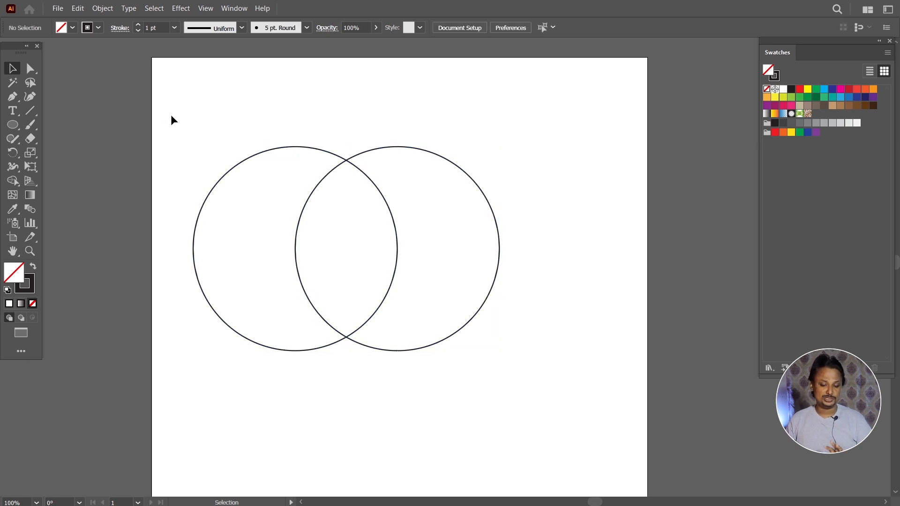
Remove both outer crescents of the overlapping circles with the Shape Builder, keeping only the lens-shaped middle
left_click_drag(170, 118, 367, 338)
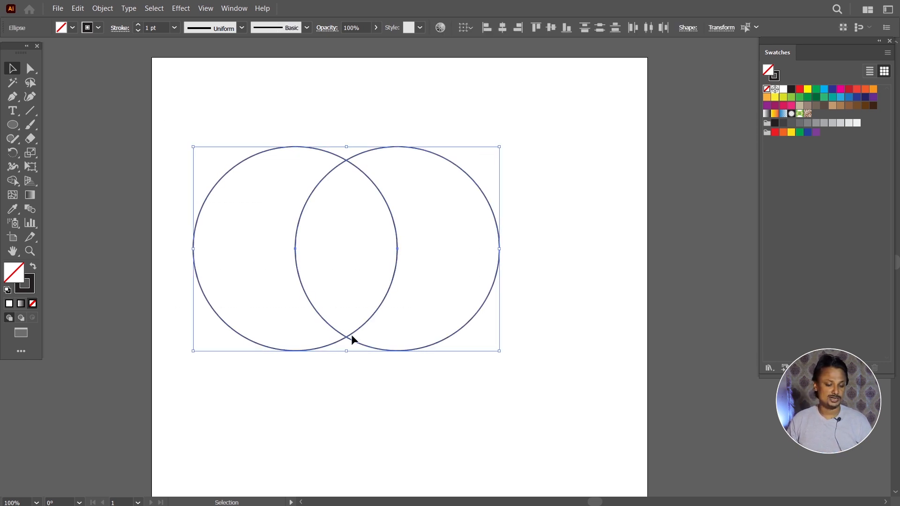
left_click(15, 181)
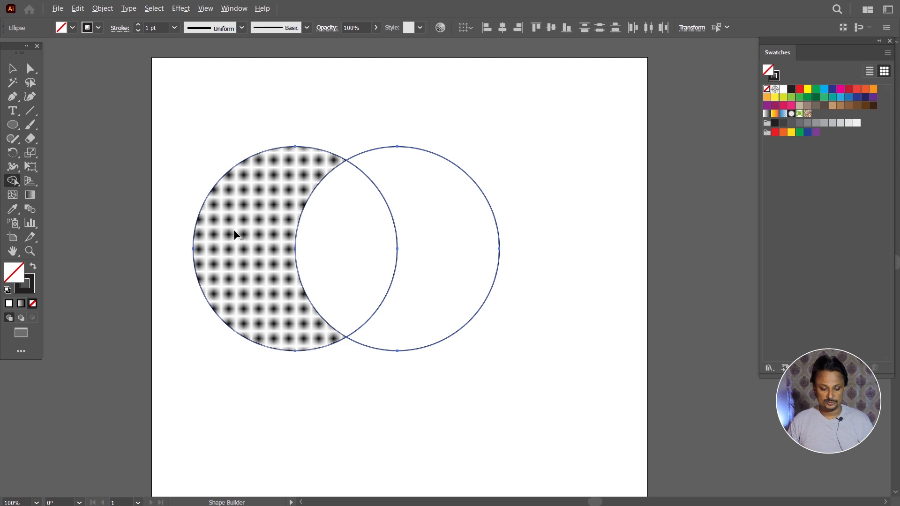
left_click(234, 231, "alt")
left_click(425, 255, "alt")
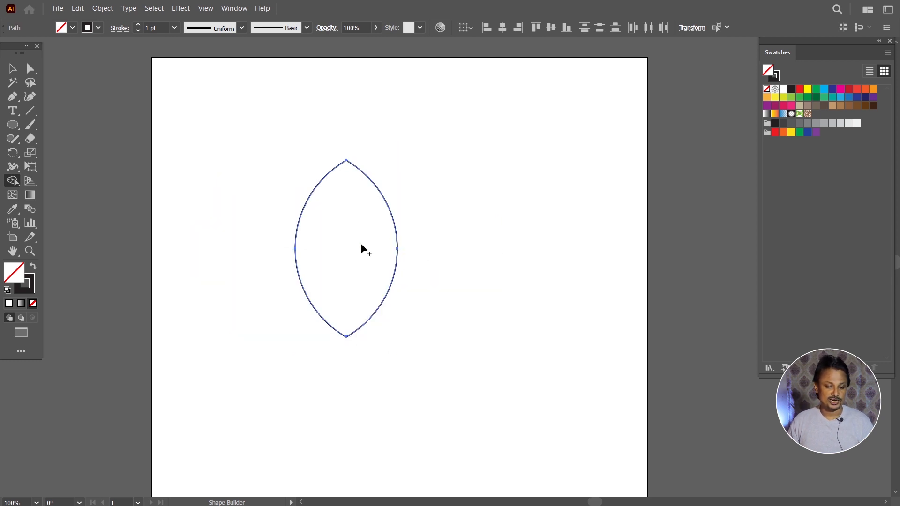
left_click(13, 68)
left_click(310, 167)
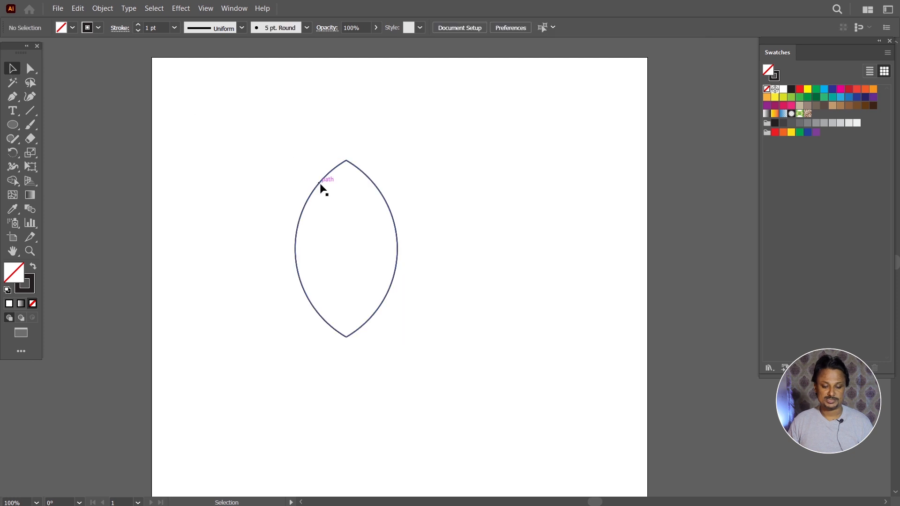
Undo the crescent removals to restore the two overlapping circles
left_click_drag(342, 165, 359, 137)
key("ctrl+z")
key("ctrl+z")
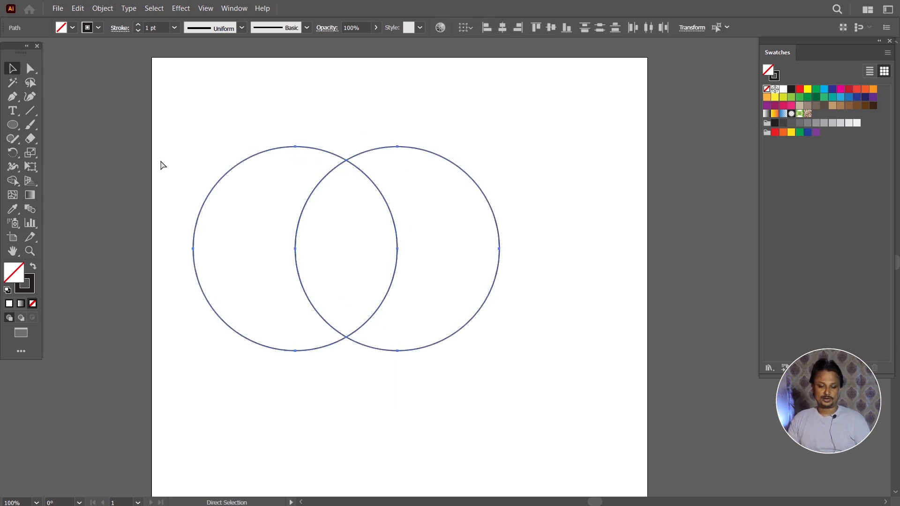
key("ctrl+z")
key("ctrl+shift+z")
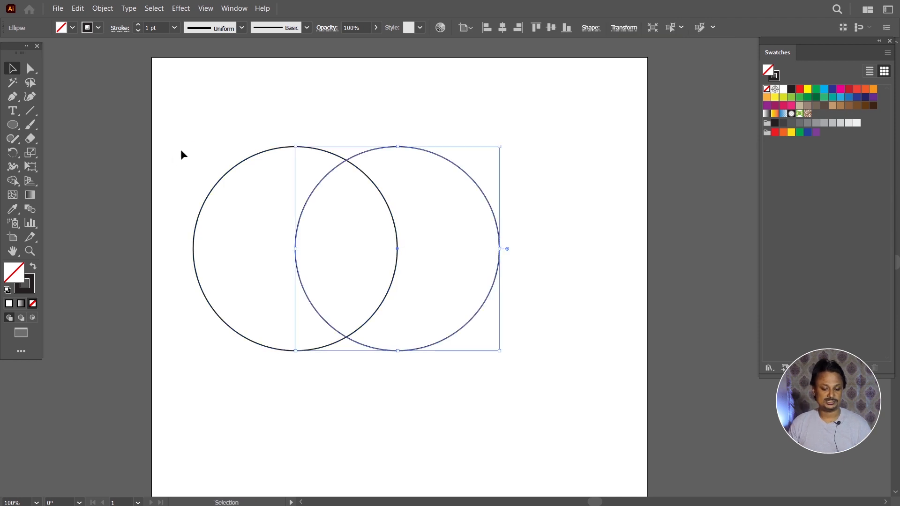
Shrink the pair of overlapping circles near the top of the artboard and stack two copies of it below
left_click(182, 148)
left_click_drag(177, 150, 483, 381)
left_click_drag(498, 352, 379, 272)
left_click_drag(301, 255, 321, 201)
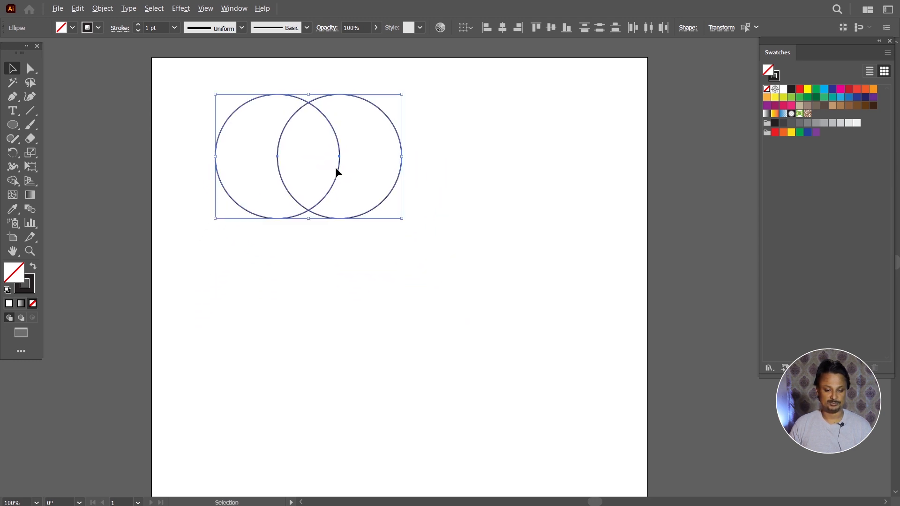
left_click_drag(404, 217, 387, 206)
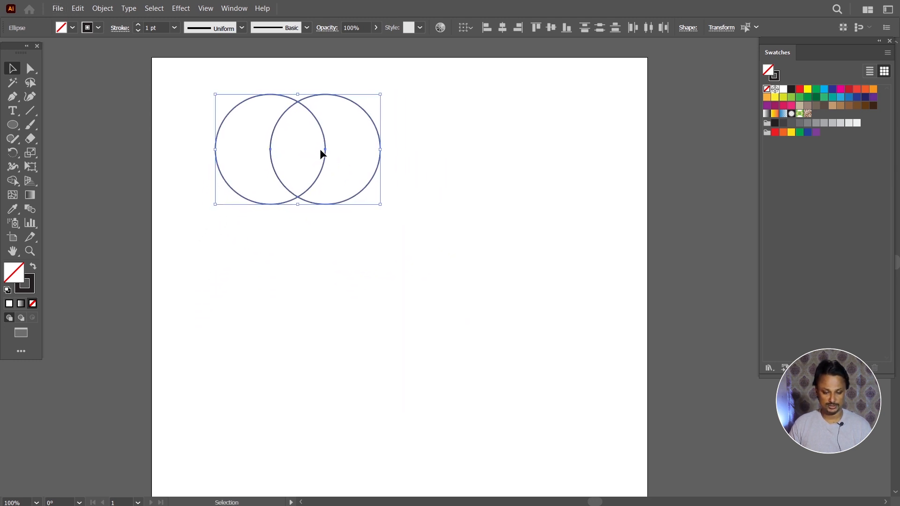
left_click_drag(325, 157, 312, 399)
left_click(499, 248)
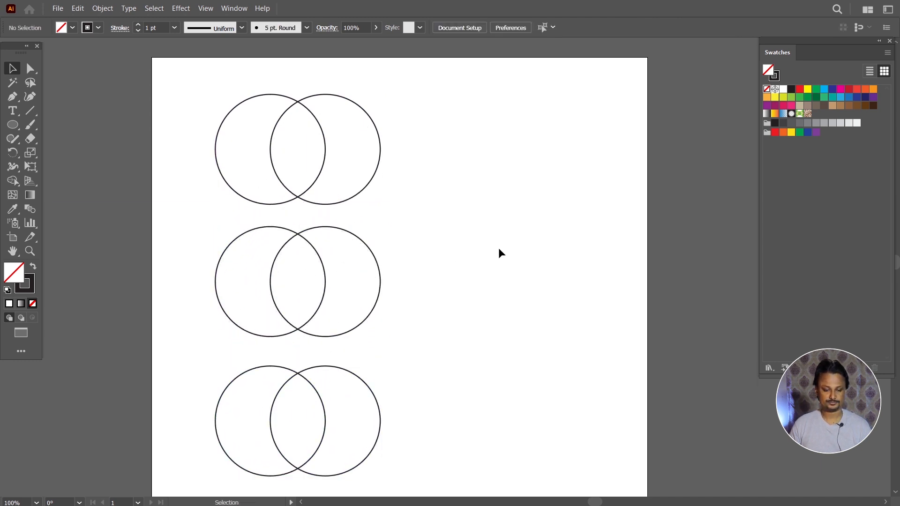
Merge all regions of the top circle pair into a single outline with the Shape Builder
left_click_drag(183, 114, 319, 183)
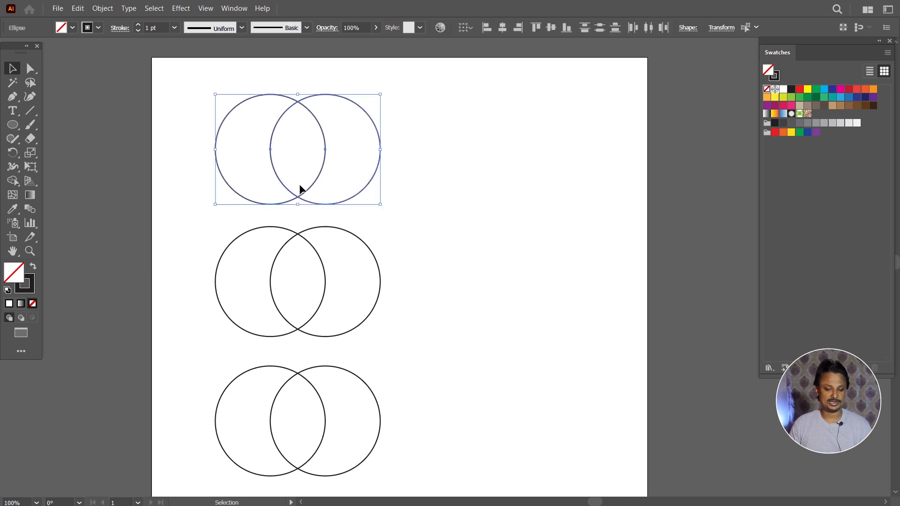
left_click(15, 183)
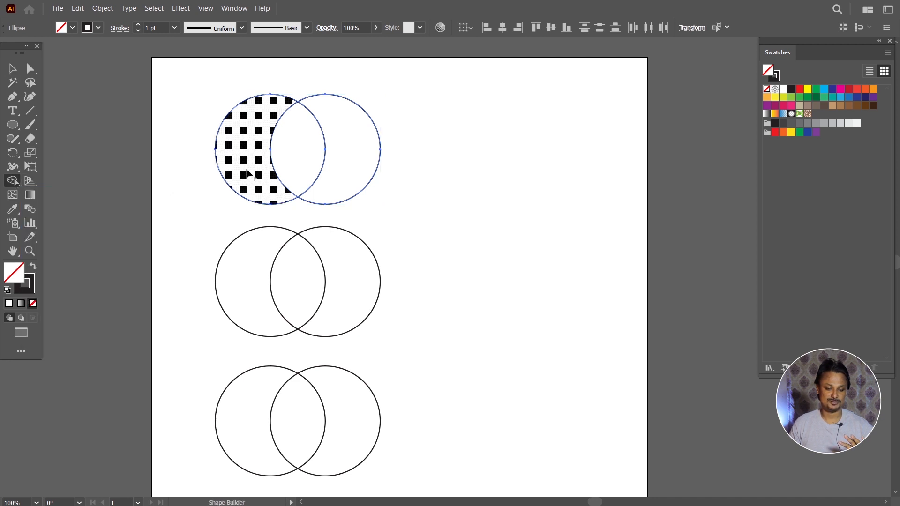
left_click_drag(262, 163, 332, 159)
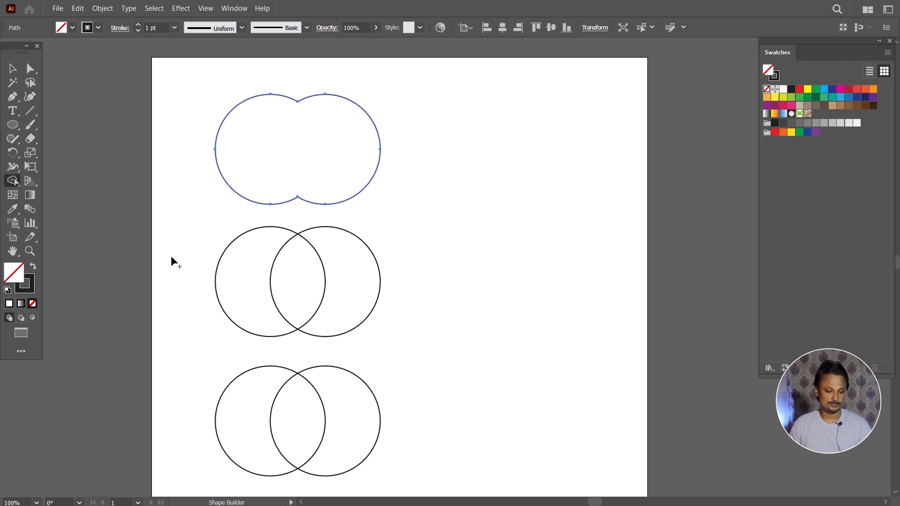
Remove the two outer crescents of the middle circle pair with the Shape Builder, keeping only the lens shape
left_click(12, 68)
left_click_drag(245, 296, 364, 313)
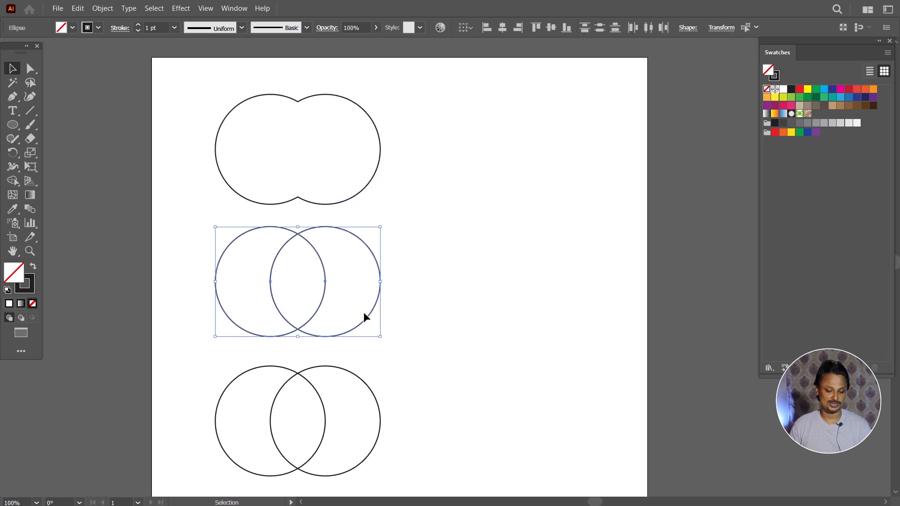
left_click(17, 185)
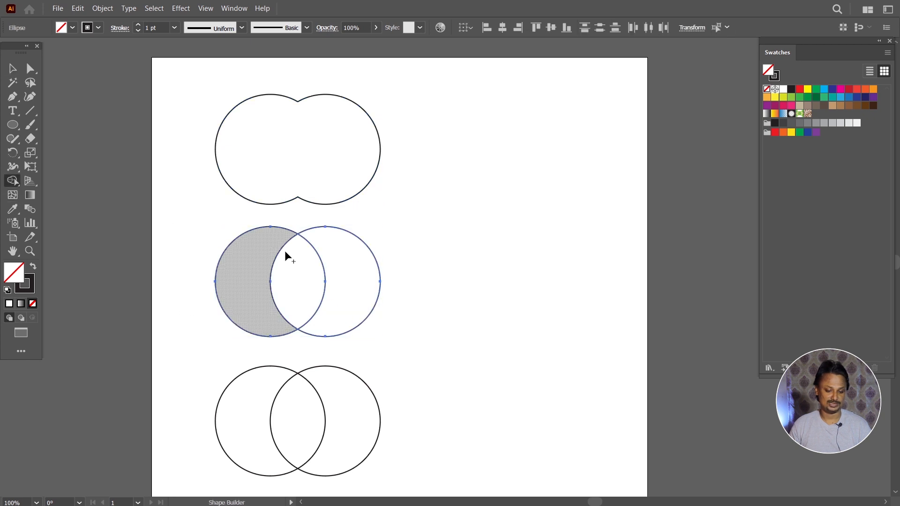
left_click(248, 275, "alt")
left_click(370, 281, "alt")
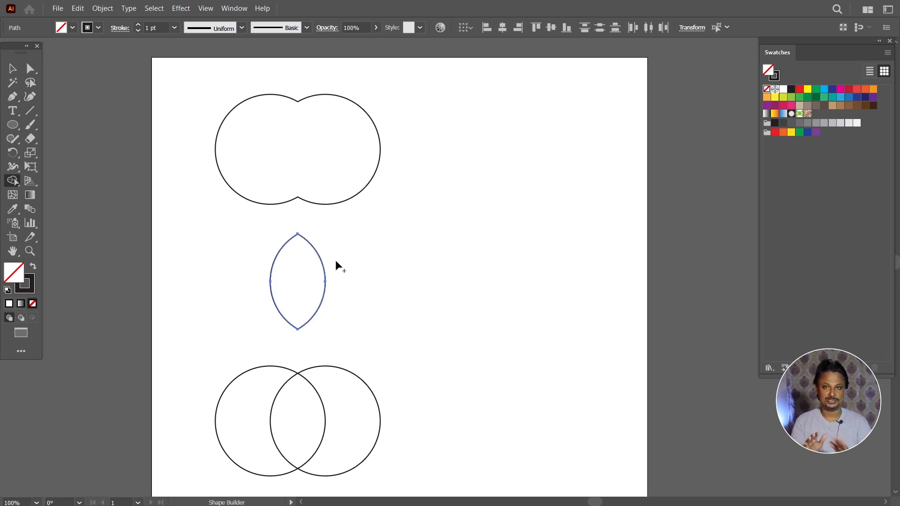
Fill both circles of the bottom pair with yellow
left_click(13, 68)
left_click(127, 302)
left_click_drag(174, 354, 347, 454)
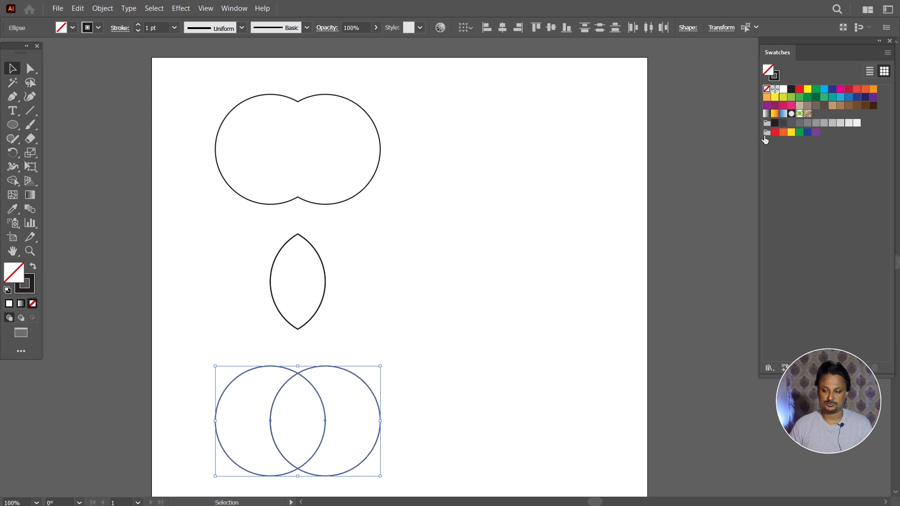
left_click(808, 90)
left_click(592, 323)
Cut the overlapping middle region out of the yellow circle pair with the Shape Builder
left_click_drag(469, 365, 245, 450)
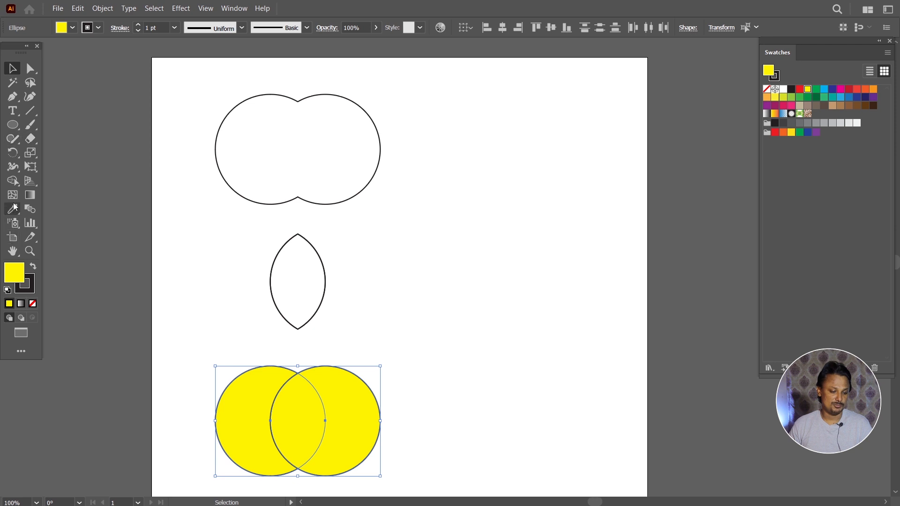
left_click(12, 180)
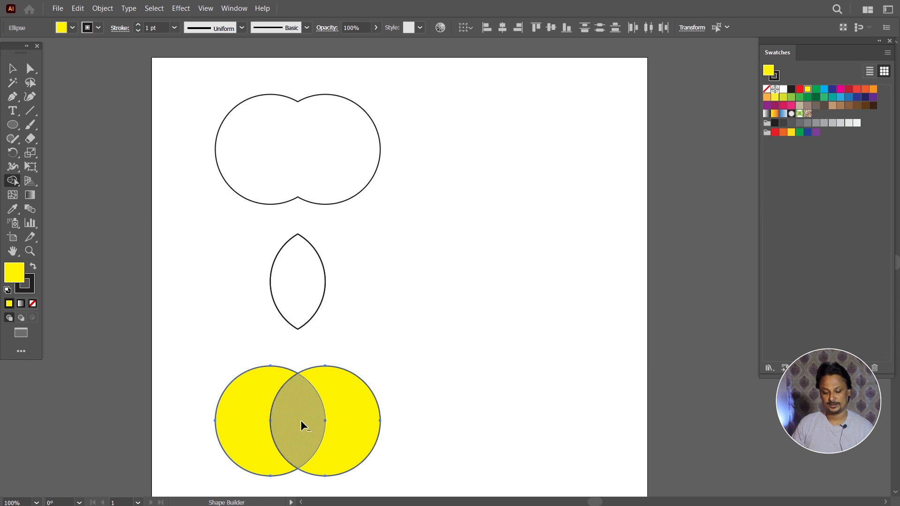
left_click(302, 425, "alt")
left_click(13, 68)
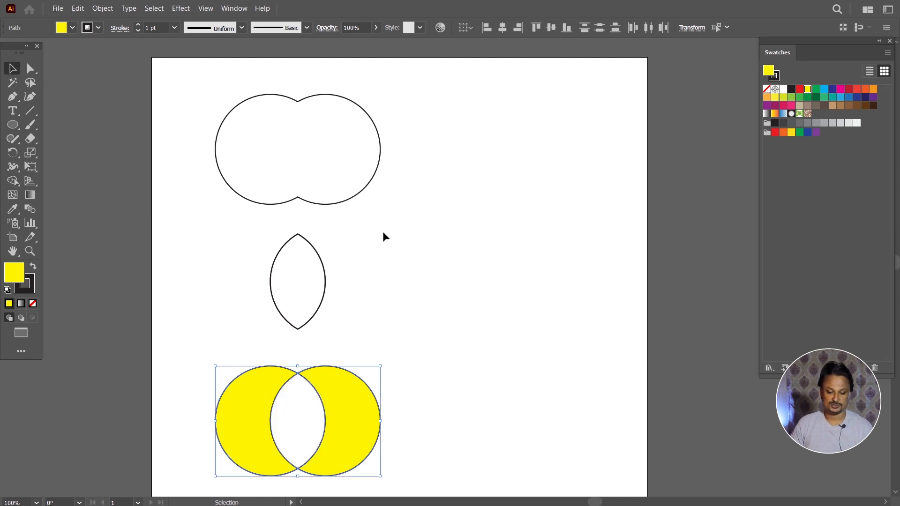
left_click(384, 233)
Move the two yellow crescents apart horizontally and line them up at the same height
left_click_drag(308, 370, 370, 404)
left_click_drag(253, 406, 222, 405)
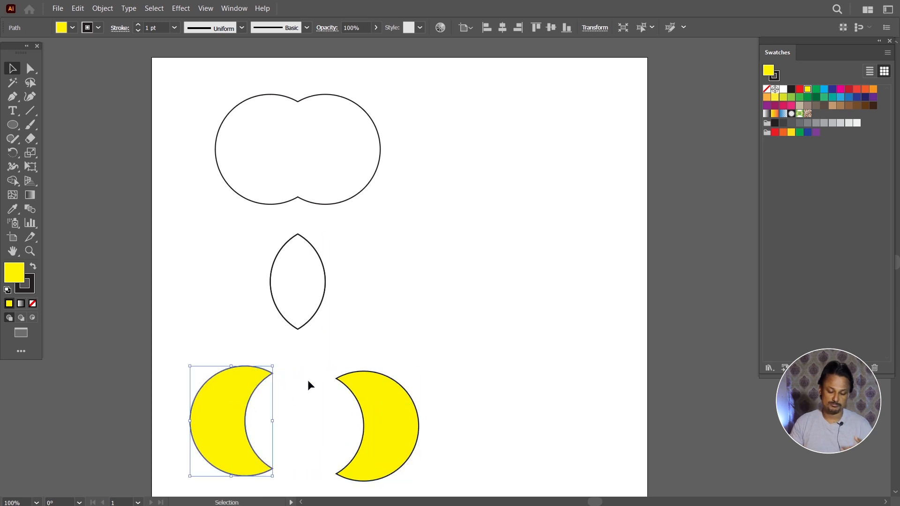
left_click_drag(375, 406, 373, 398)
left_click(501, 398)
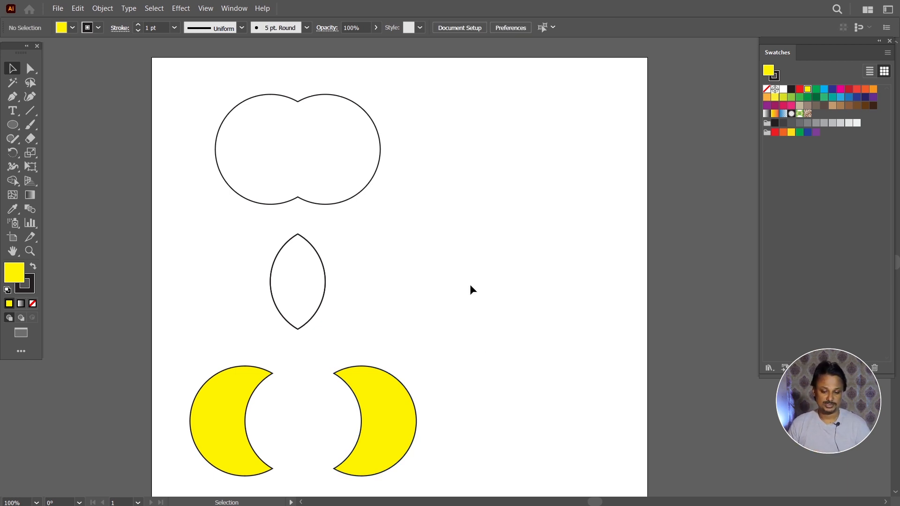
Group all the example shapes and move the group off the artboard to its right side
left_click_drag(484, 137, 173, 468)
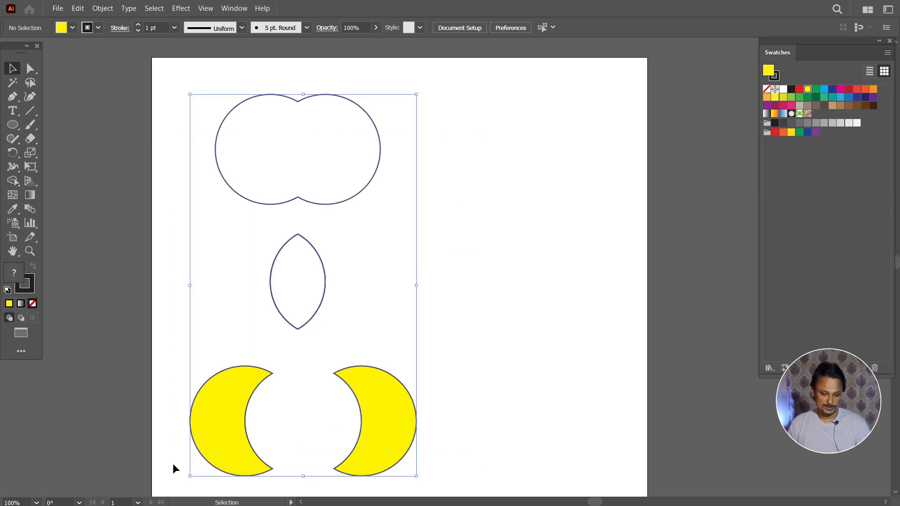
right_click(347, 197)
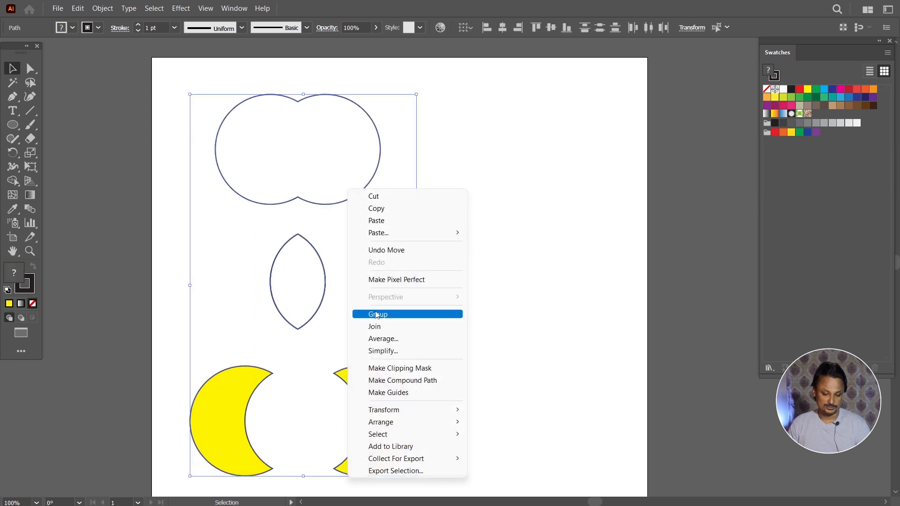
left_click(357, 312)
left_click_drag(273, 208, 775, 221)
key("ctrl+z")
left_click_drag(226, 184, 666, 223)
left_click(399, 205)
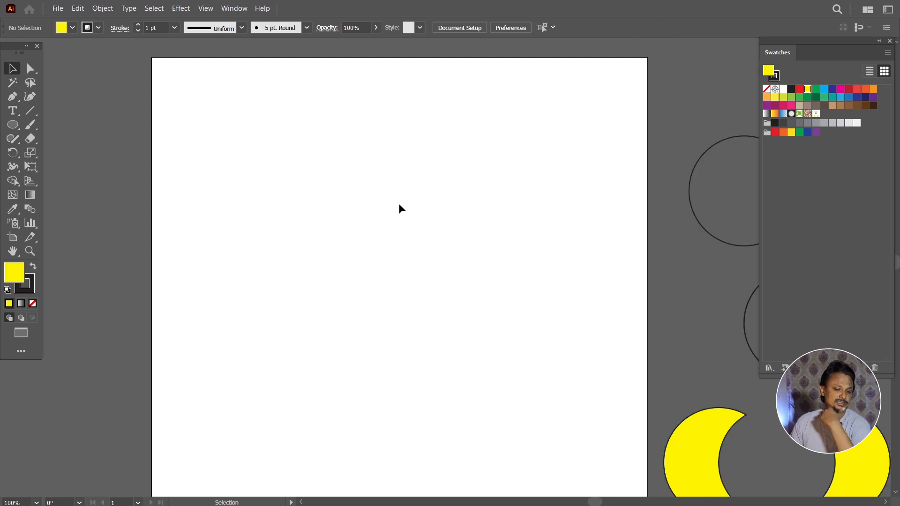
Draw a large yellow circle in the upper left area of the empty artboard
left_click(12, 125)
left_click_drag(195, 136, 419, 359)
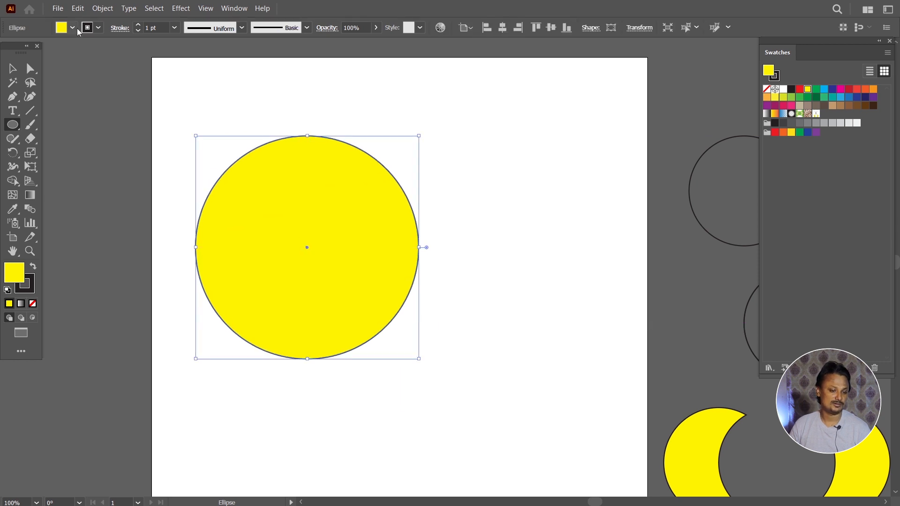
Remove the fill from the yellow circle and set its stroke weight to 0.25 pt
left_click(73, 28)
left_click(7, 47)
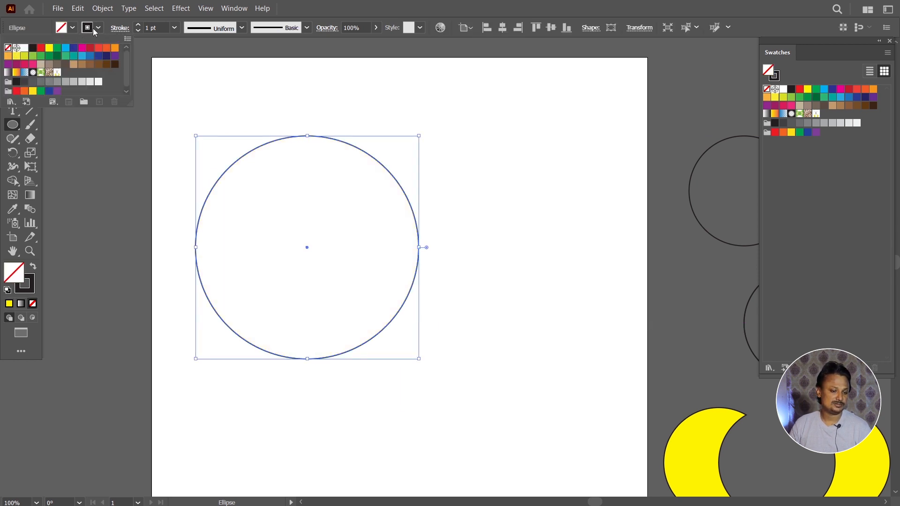
left_click(95, 32)
left_click(173, 28)
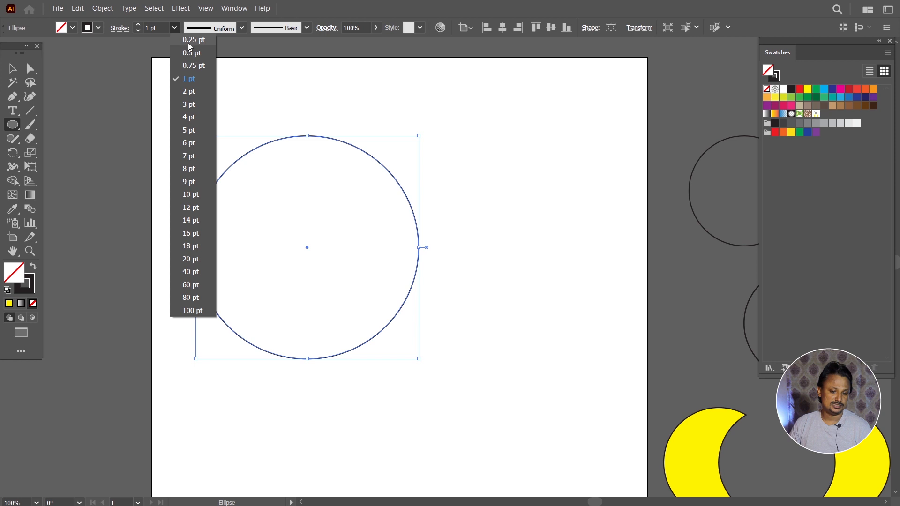
left_click(181, 41)
Duplicate the unfilled circle slightly up and to the right so that the copy overlaps the original
key("v")
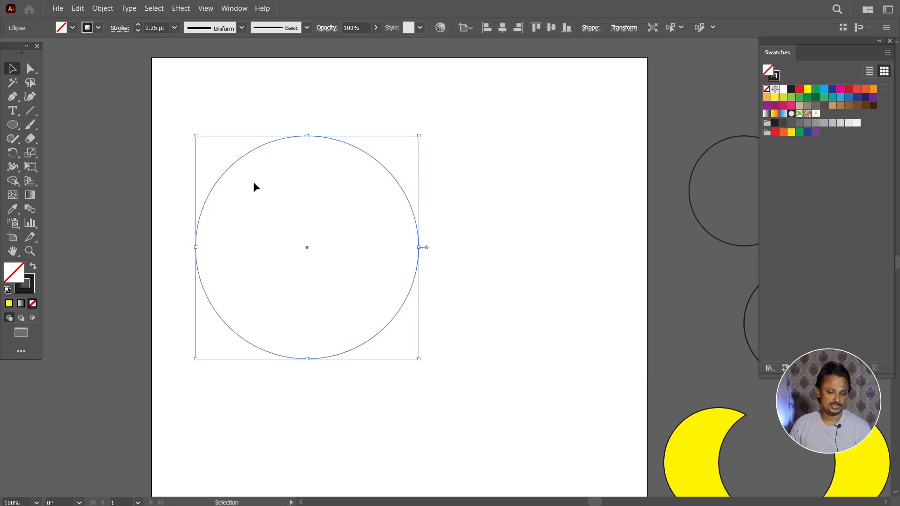
left_click_drag(203, 200, 256, 175)
left_click(536, 173)
Delete the outer right region and the overlapping region of the two circles with the Shape Builder, leaving a crescent
left_click_drag(535, 174, 264, 348)
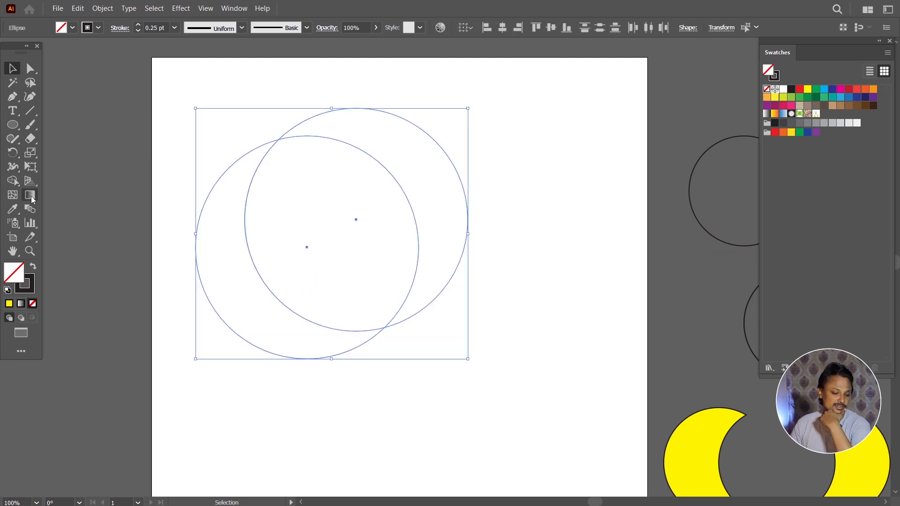
left_click(12, 181)
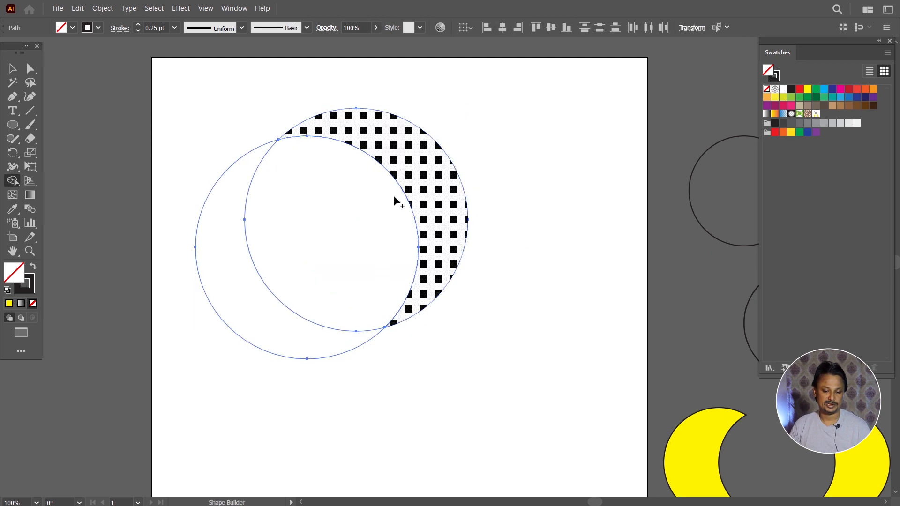
left_click(345, 204)
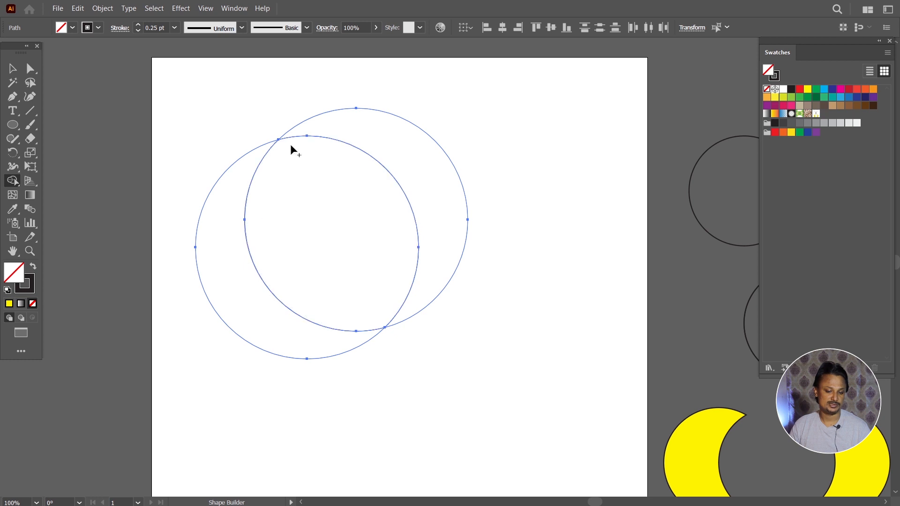
left_click(440, 176, "alt")
left_click(375, 192, "alt")
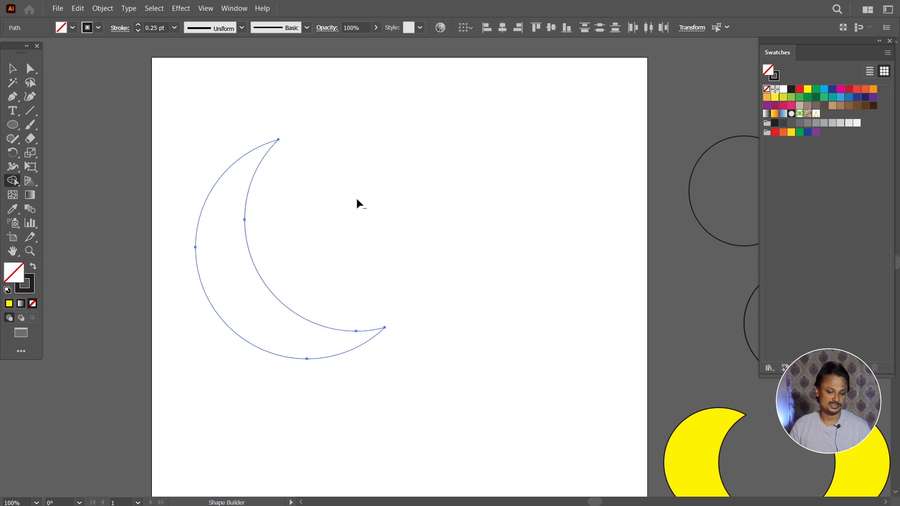
Move the crescent slightly up and to the right and fill it with red
left_click(13, 69)
left_click(372, 230)
left_click_drag(363, 334, 378, 298)
left_click(801, 90)
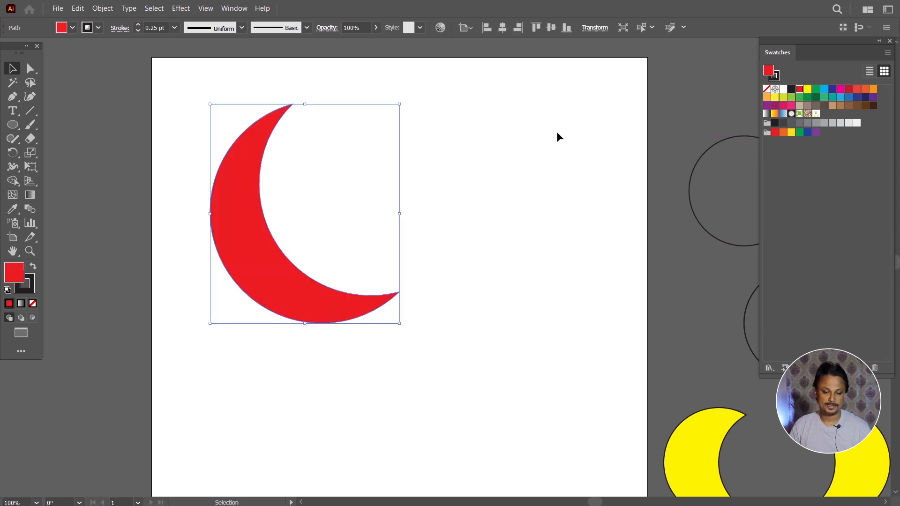
Scale the red crescent down proportionally and move it to the upper right area of the artboard
left_click_drag(403, 106, 354, 156)
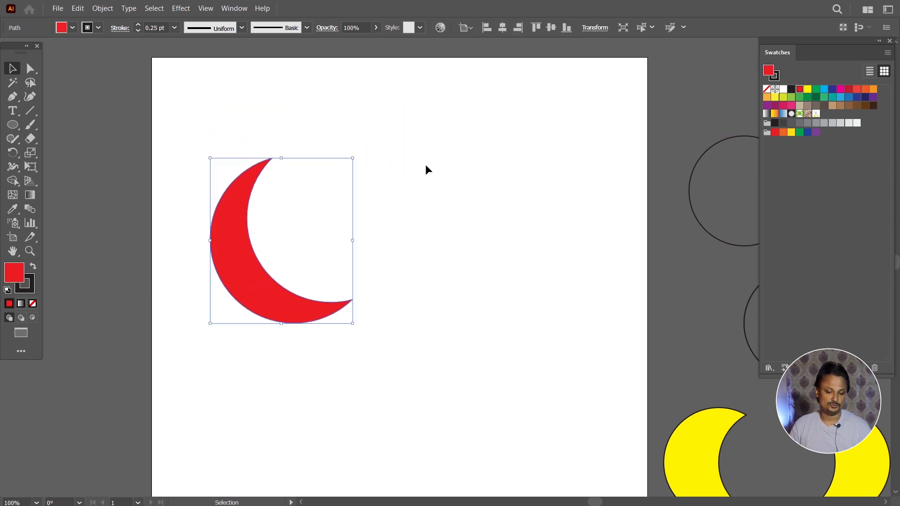
left_click(425, 166)
left_click_drag(279, 304, 273, 263)
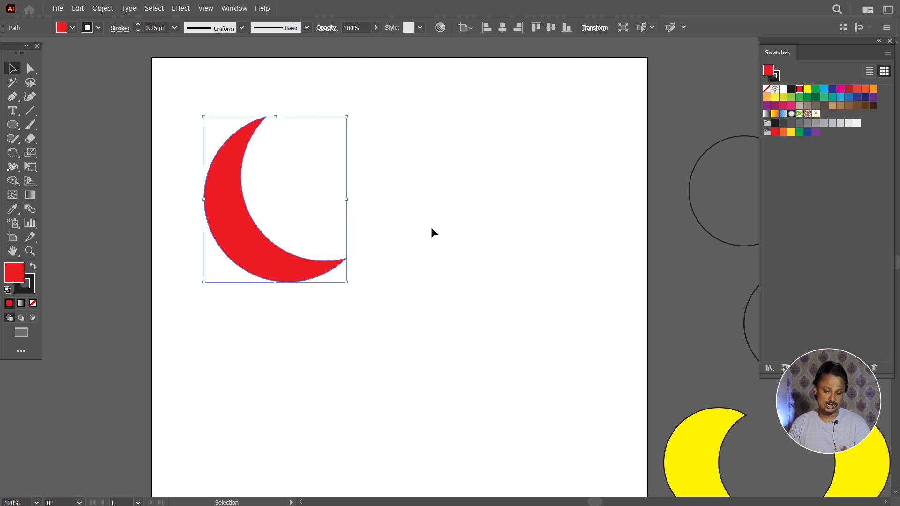
left_click_drag(289, 274, 269, 274)
left_click(443, 263)
left_click(13, 125)
key("v")
left_click_drag(227, 229, 545, 212)
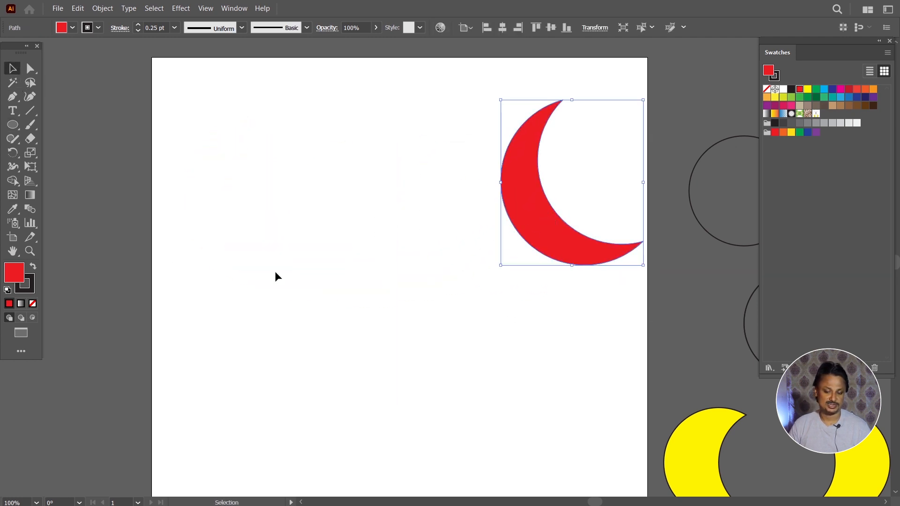
Draw a red circle in the artboard's left area and duplicate it to form three overlapping circles, two below and one above
left_click(13, 125)
left_click_drag(192, 281, 331, 418)
left_click(13, 70)
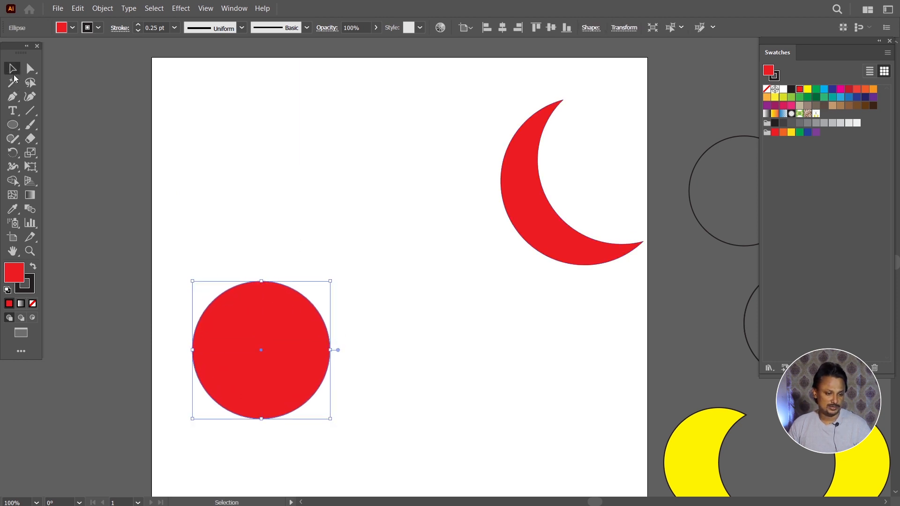
left_click_drag(274, 380, 328, 357)
left_click(474, 409)
left_click_drag(236, 235, 405, 416)
Remove the fill from the three overlapping circles and move them further up the artboard
left_click(65, 29)
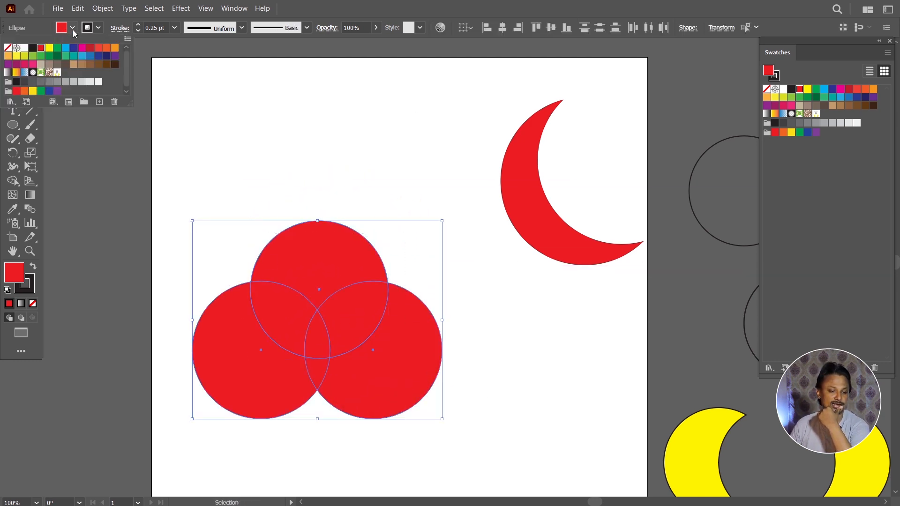
left_click(7, 48)
left_click(193, 181)
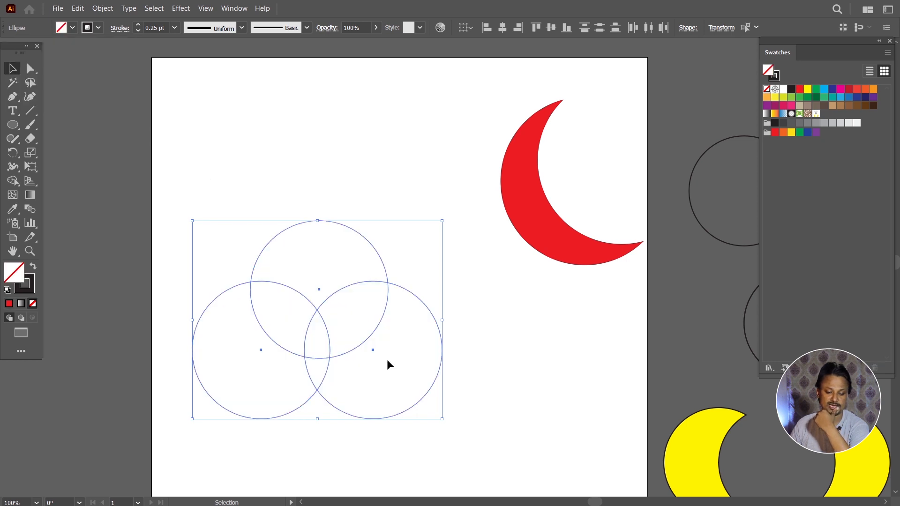
left_click_drag(368, 337, 376, 274)
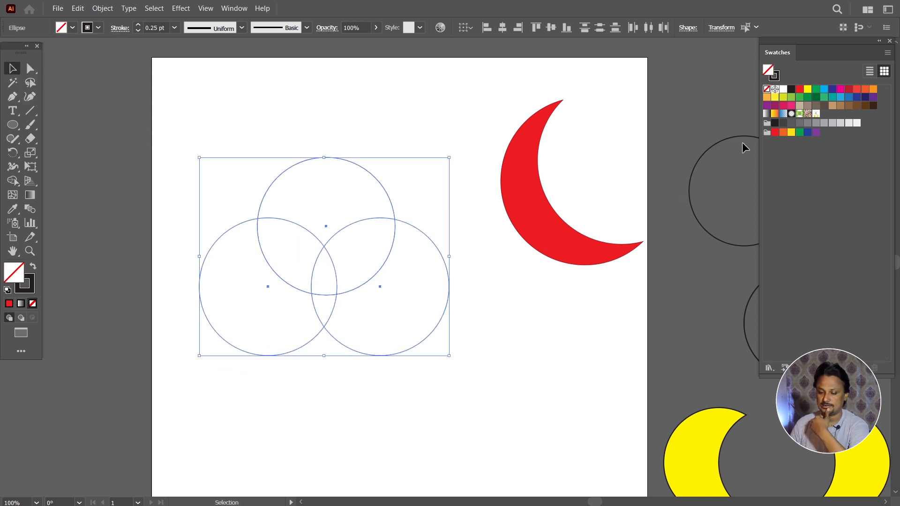
Shrink the top circle and place a copy of it over the lower right edge of the right-hand circle
left_click(352, 114)
left_click(367, 174)
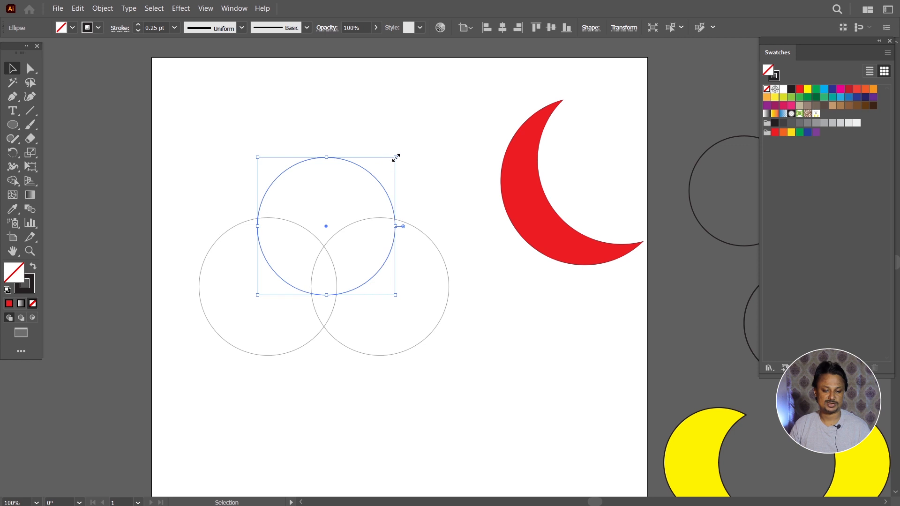
left_click_drag(395, 157, 467, 306)
left_click(404, 283)
Try to merge the four overlapping circles into one outline with the Shape Builder
left_click_drag(254, 232, 475, 388)
left_click(12, 181)
mouse_move(241, 251)
left_mouse_down()
mouse_move(237, 273)
mouse_move(263, 247)
mouse_move(327, 223)
mouse_move(342, 237)
mouse_move(329, 284)
mouse_move(339, 291)
mouse_move(376, 277)
mouse_move(401, 292)
mouse_move(438, 328)
left_mouse_up()
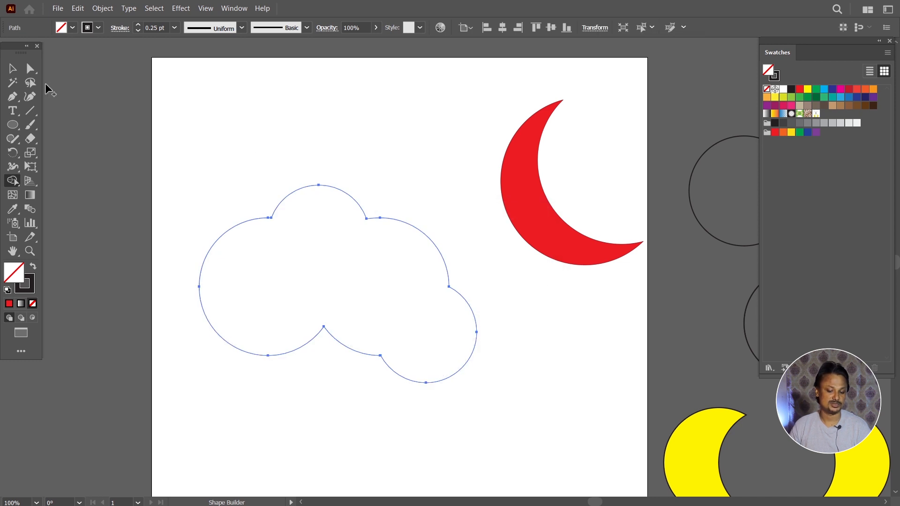
key("ctrl+z")
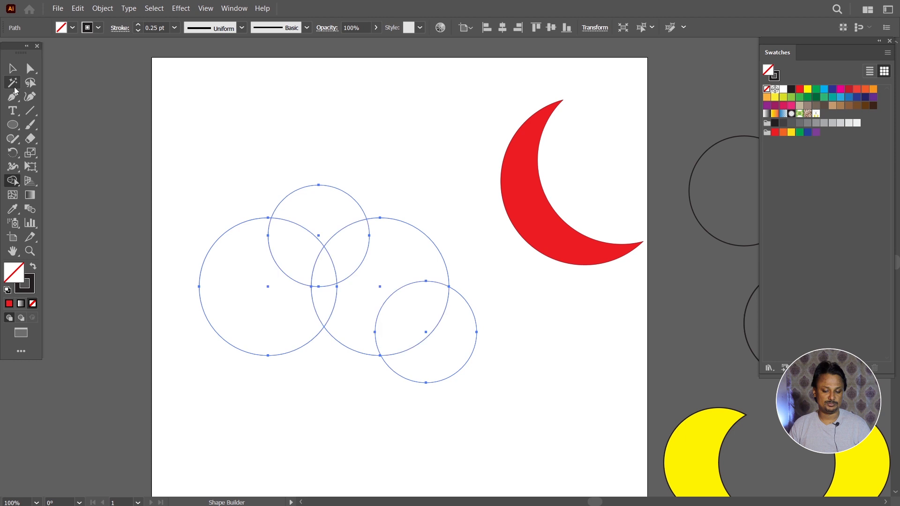
Undo the lower-right copy of the small circle and move the red crescent further up and to the right
left_click(13, 70)
left_click(328, 125)
key("ctrl+z")
left_click(499, 312)
left_click_drag(533, 231, 560, 212)
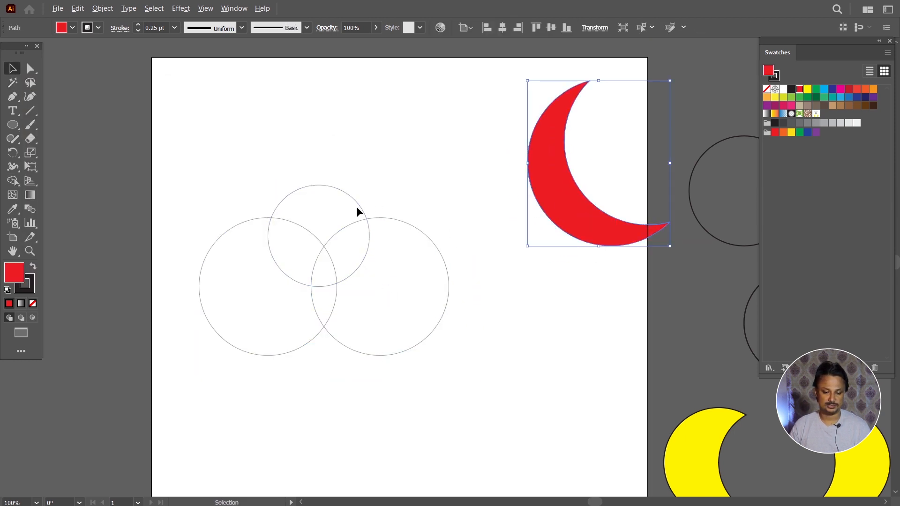
Copy the small circle onto the right-hand circle's outer edge and place a smaller copy over the gap between the two large circles
left_click_drag(365, 210, 487, 283)
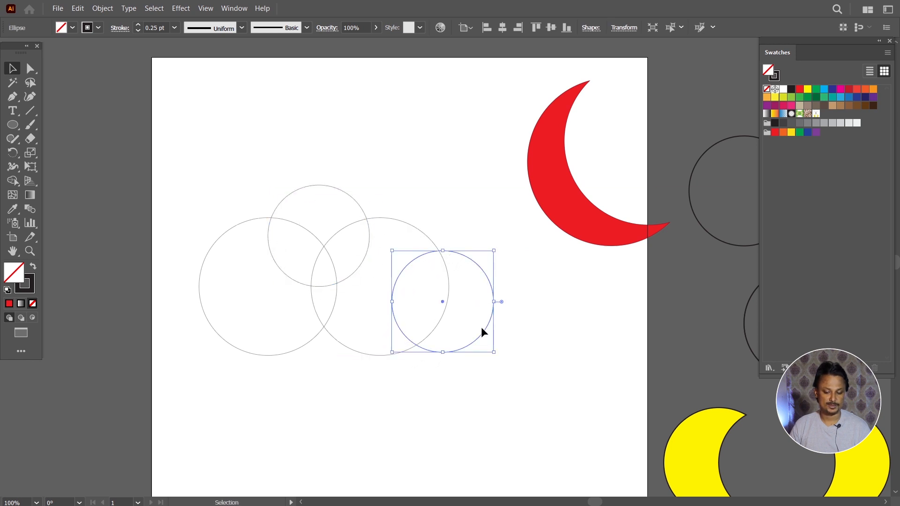
left_click(378, 364)
left_click_drag(476, 343, 343, 354)
left_click(367, 385)
Merge all five overlapping circles into a single cloud outline with the Shape Builder
left_click_drag(215, 172, 511, 385)
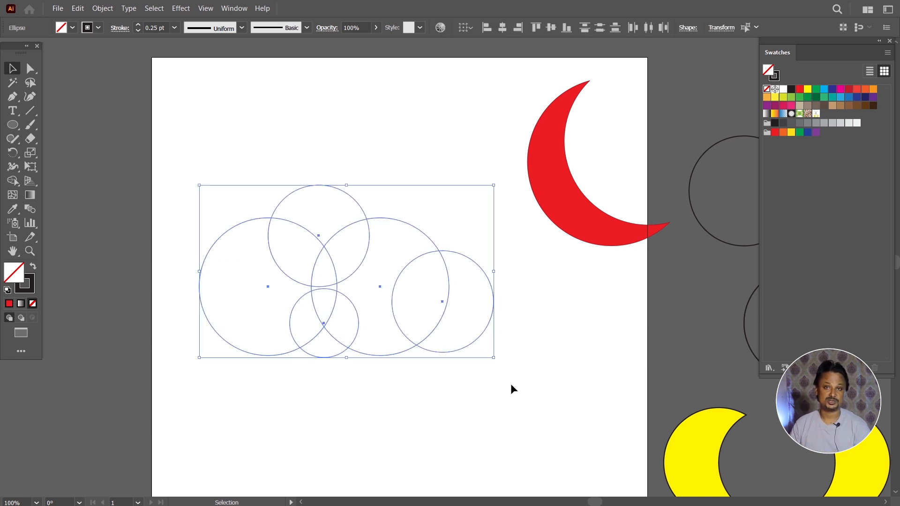
left_click(13, 180)
mouse_move(229, 292)
left_mouse_down()
mouse_move(253, 263)
mouse_move(288, 254)
mouse_move(325, 226)
mouse_move(334, 247)
mouse_move(325, 270)
mouse_move(438, 281)
mouse_move(458, 311)
mouse_move(347, 334)
mouse_move(313, 328)
mouse_move(333, 291)
mouse_move(315, 291)
mouse_move(325, 301)
left_mouse_up()
key("v")
left_click(213, 121)
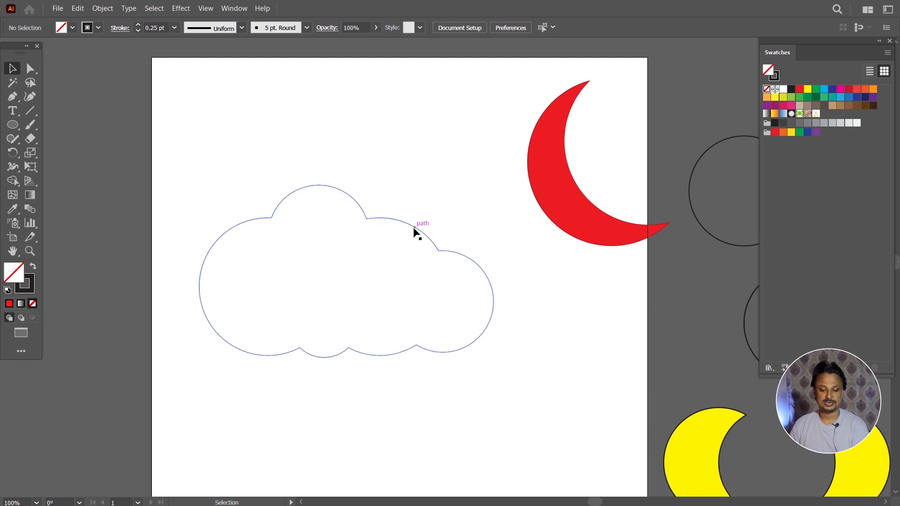
Move the cloud slightly upward and fill it with yellow-green
left_click_drag(415, 232, 414, 218)
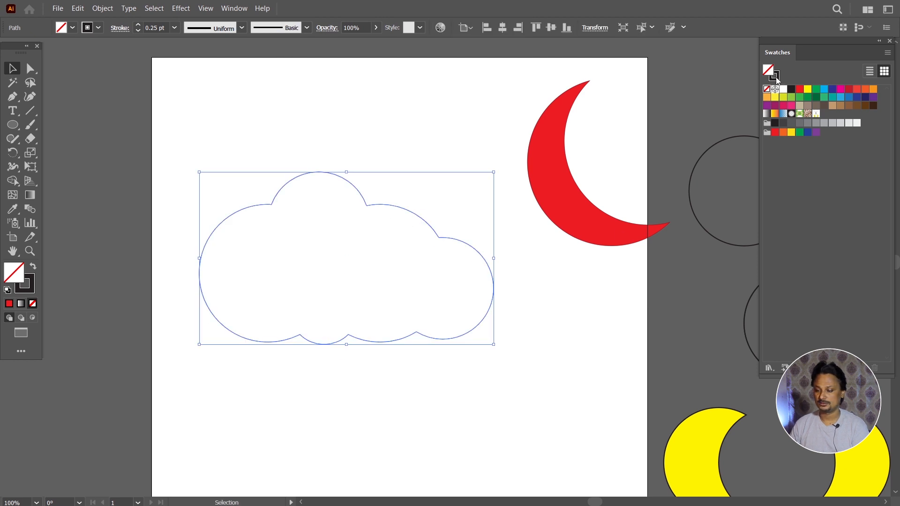
left_click(807, 93)
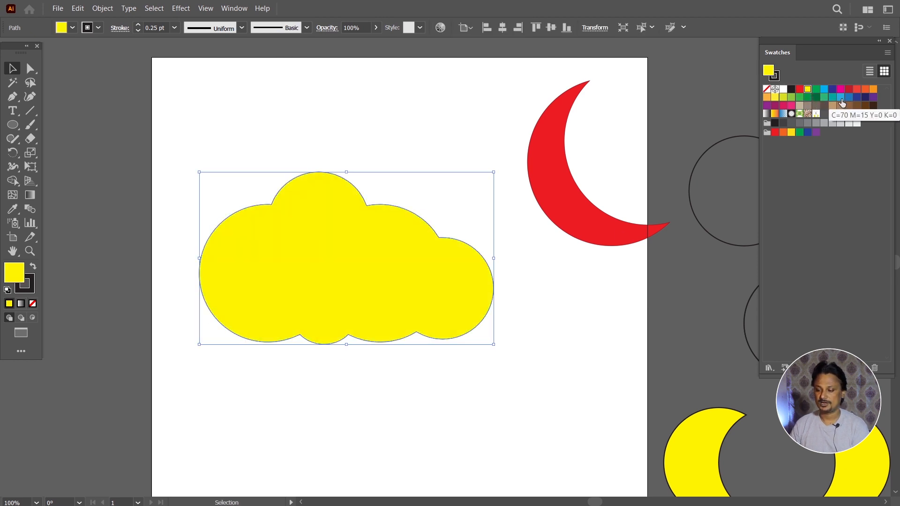
left_click(783, 98)
left_click(203, 108)
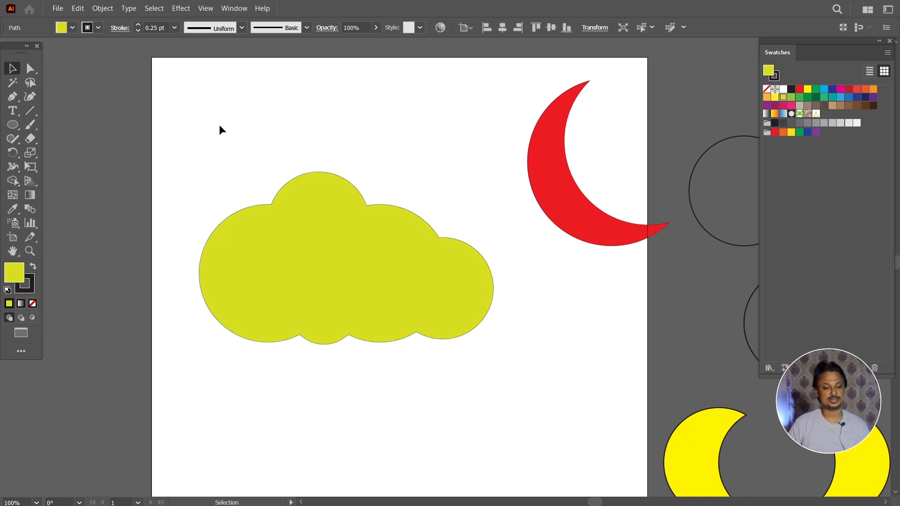
Scale the cloud down and line it up beneath the red crescent at the artboard's right edge
left_click(315, 201)
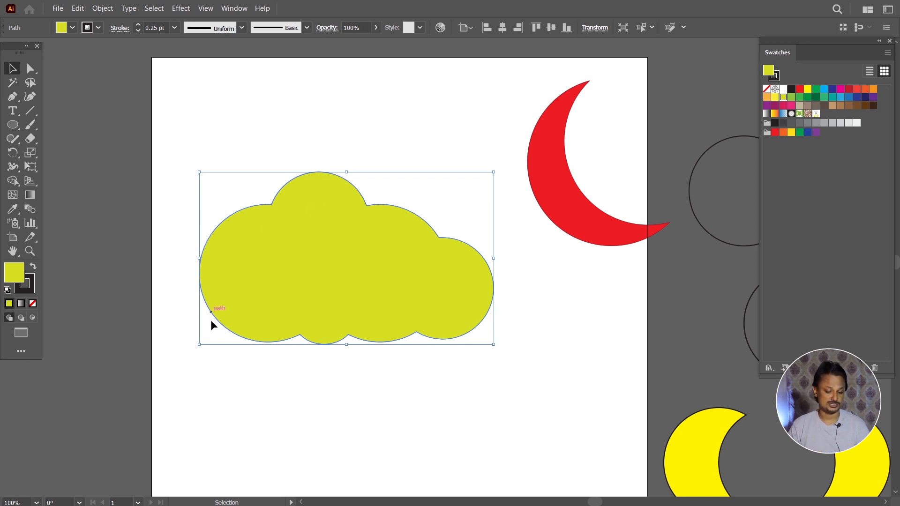
left_click_drag(201, 345, 315, 272)
left_click_drag(417, 247, 632, 355)
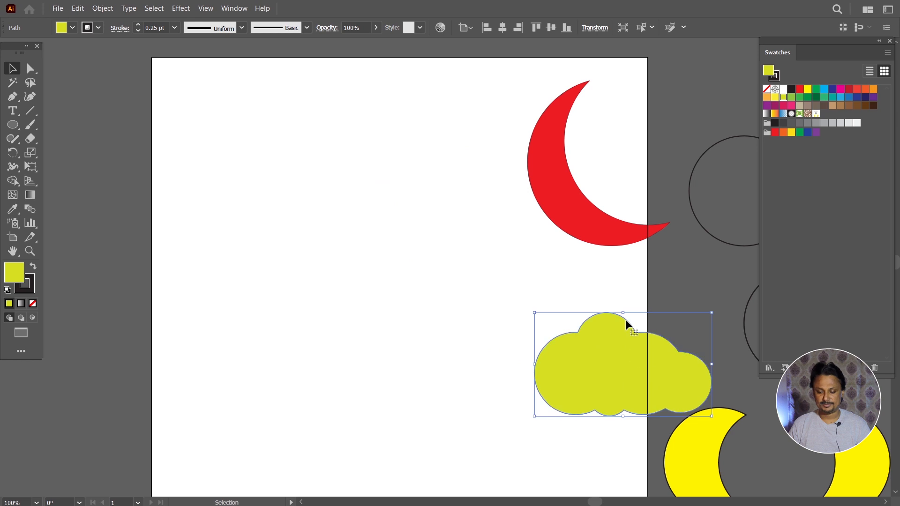
left_click_drag(595, 237, 601, 238)
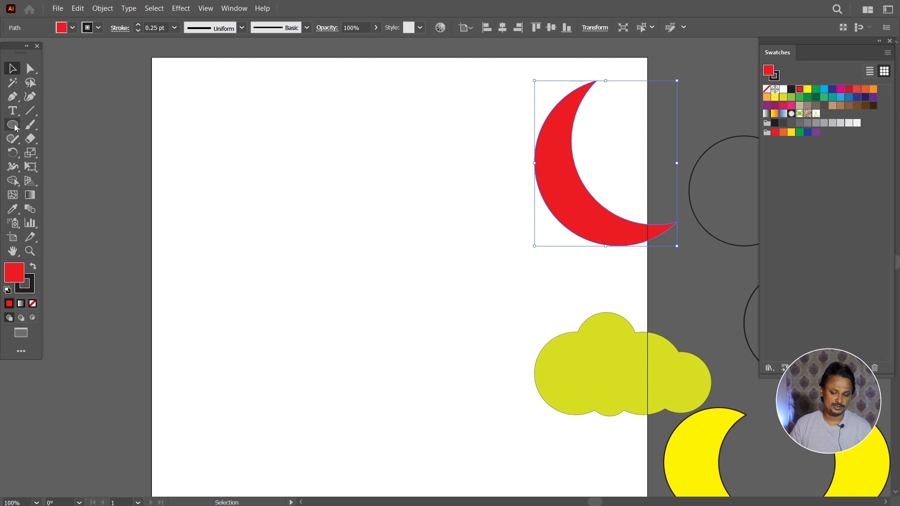
Group the red crescent with the cloud and place the group off the artboard to its left side
left_click(450, 196)
left_click(575, 209)
left_click(581, 401, "shift")
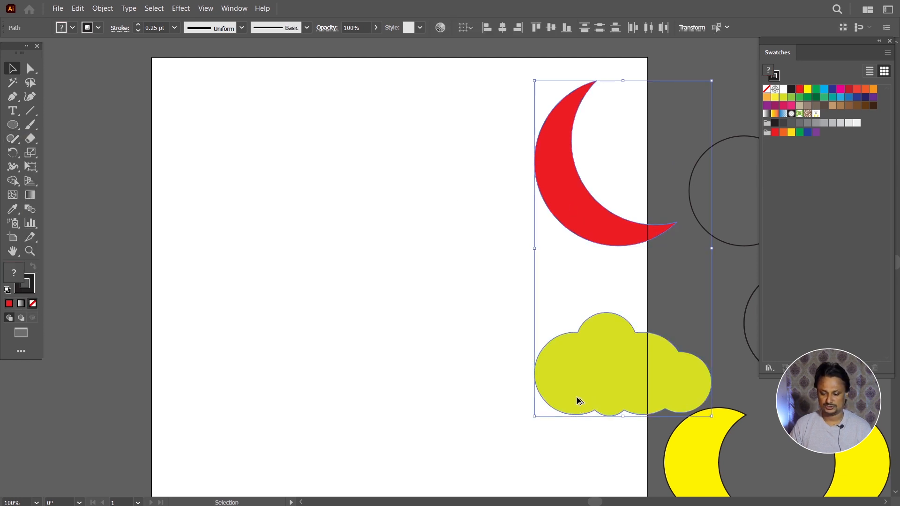
scroll(579, 401, "down", 2)
left_click_drag(579, 389, 280, 403)
key("ctrl+g")
left_click_drag(435, 390, 391, 319)
Draw a circle in the upper left area of the empty artboard and give it a white fill
key("a")
key("v")
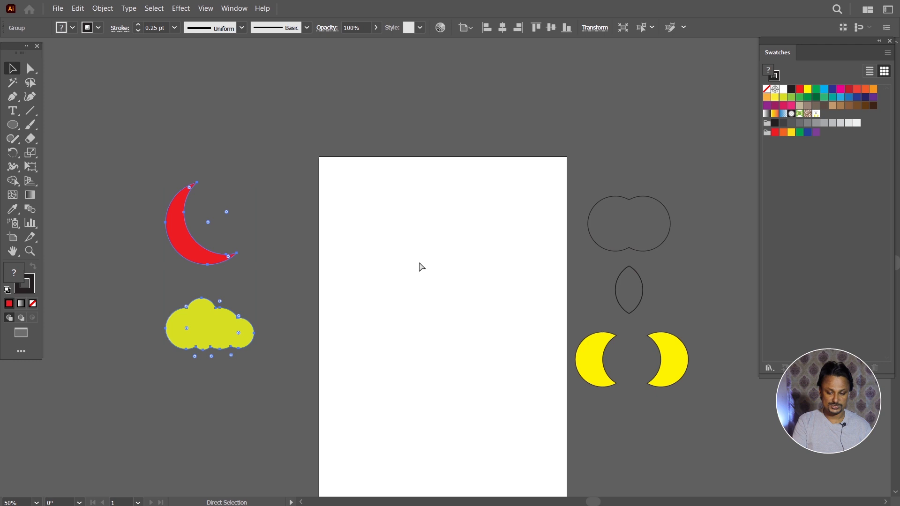
scroll(421, 266, "up", 3)
key("ctrl+1")
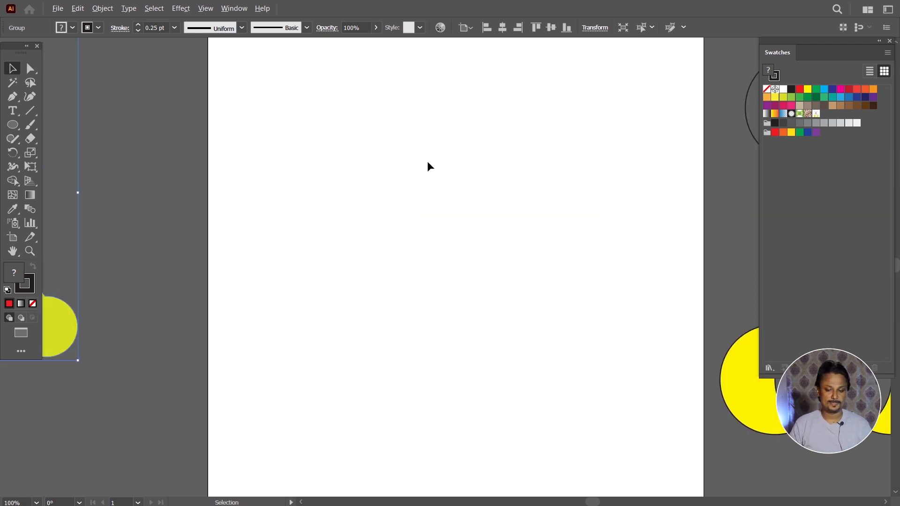
left_click(13, 124)
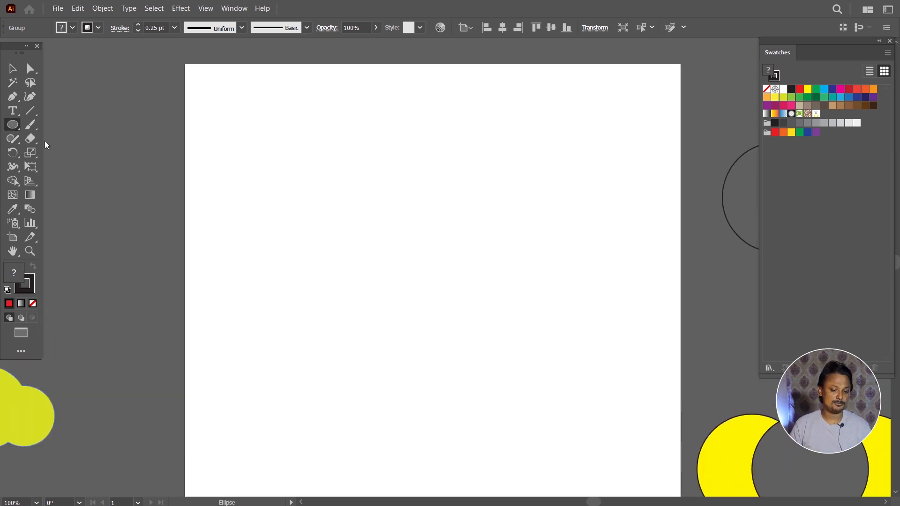
left_click_drag(258, 134, 405, 282)
left_click(61, 28)
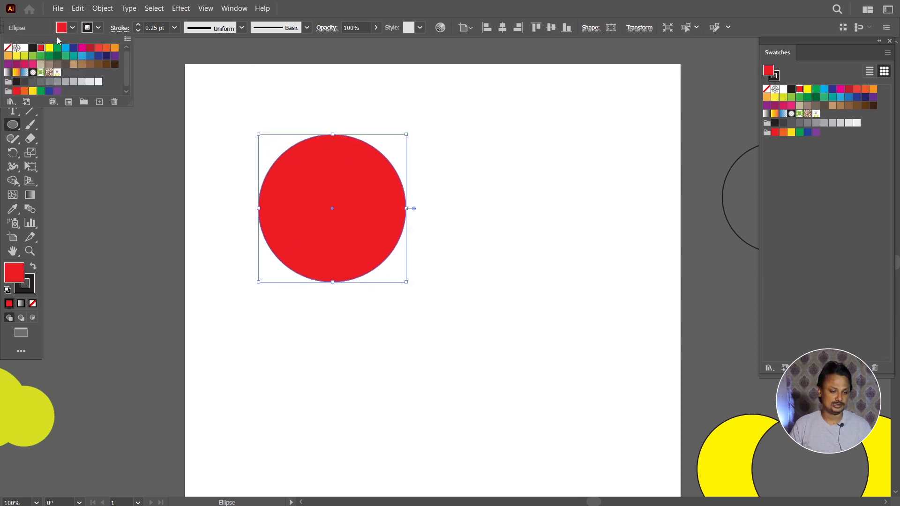
left_click(22, 48)
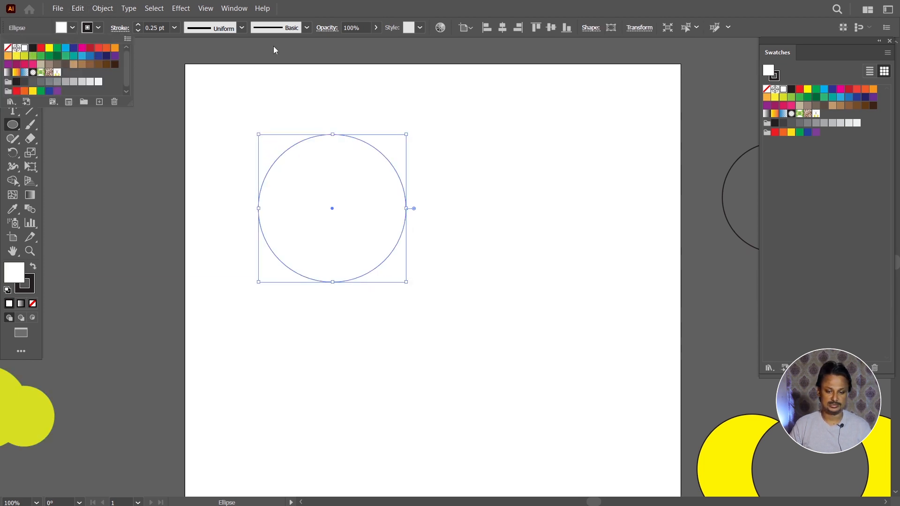
left_click(61, 139)
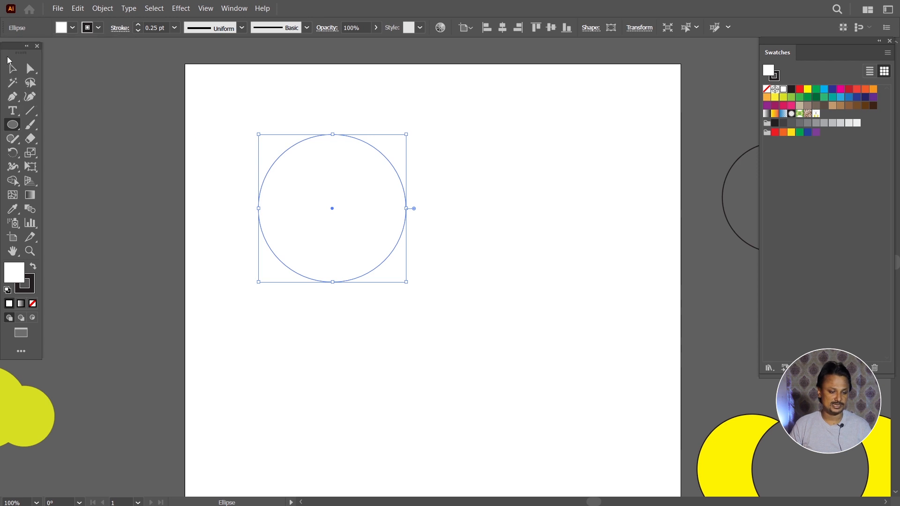
Remove the white fill from the circle, leaving it as an outline only
left_click(15, 71)
left_click_drag(319, 283, 392, 287)
key("ctrl+z")
left_click(74, 29)
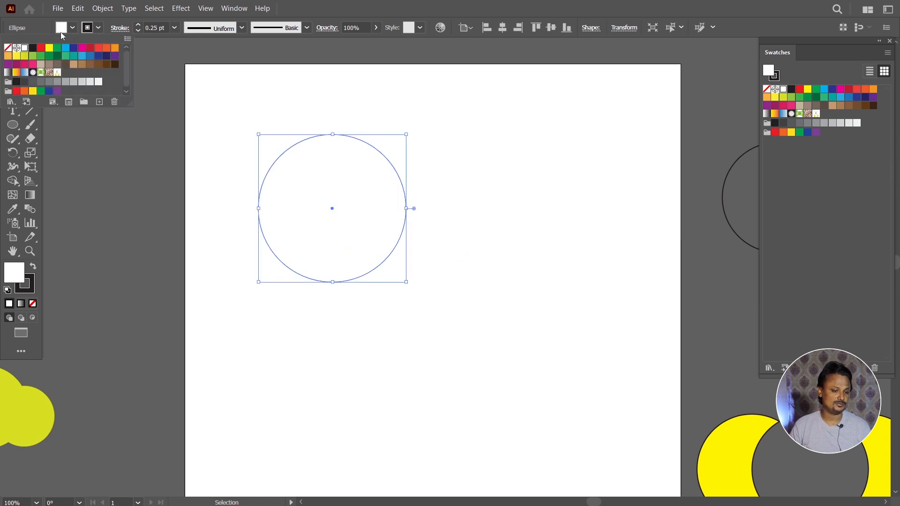
left_click(8, 49)
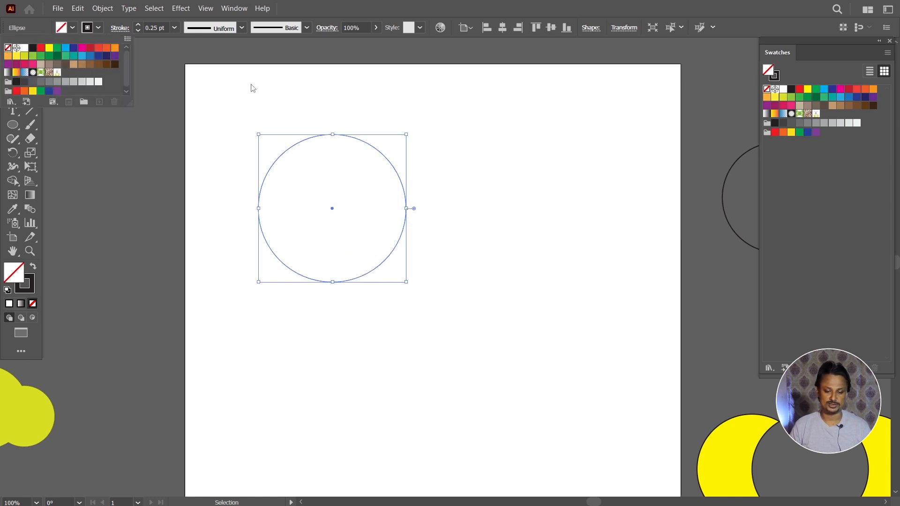
Duplicate the circle horizontally so that the two overlap by half their width, and group both circles
left_click_drag(283, 153, 355, 164)
left_click_drag(365, 105, 397, 227)
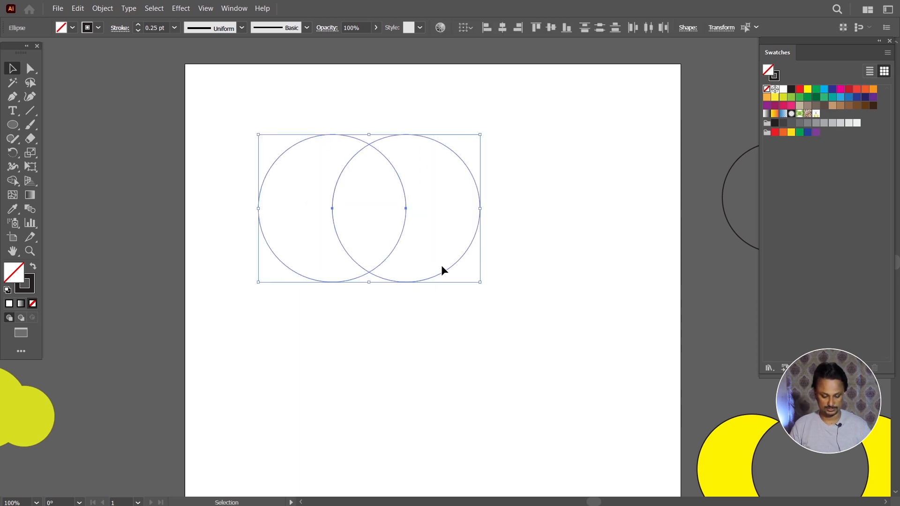
key("a")
key("ctrl+g")
key("v")
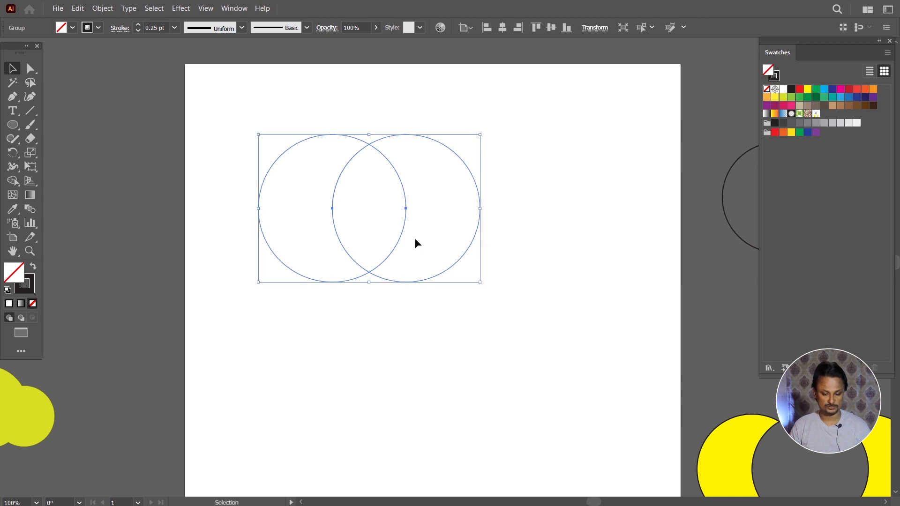
Duplicate the circle pair straight down by about half a circle's height so that all four circles overlap
right_click(404, 228)
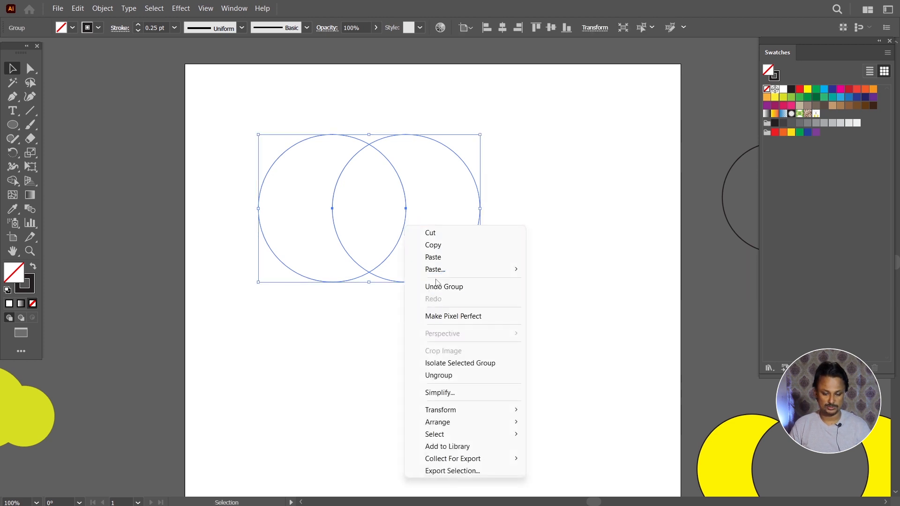
left_click(398, 233)
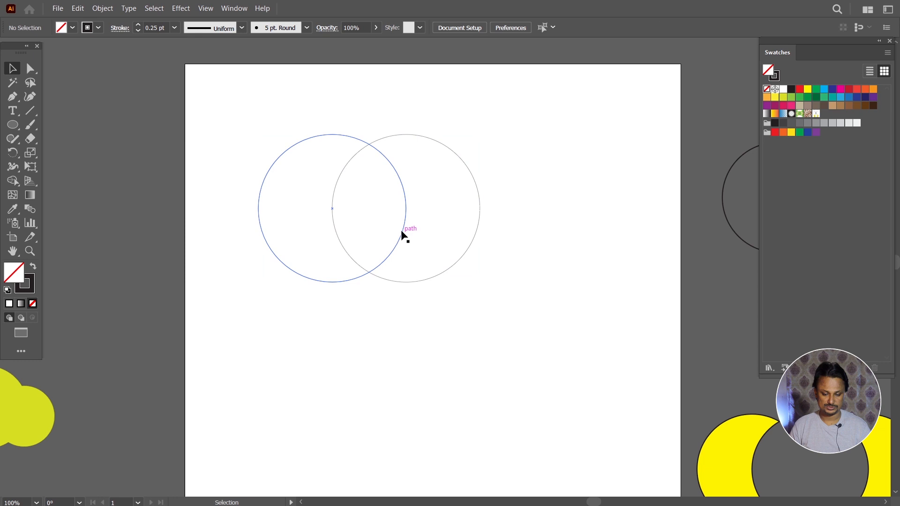
left_click(396, 174)
left_click_drag(401, 180, 411, 253)
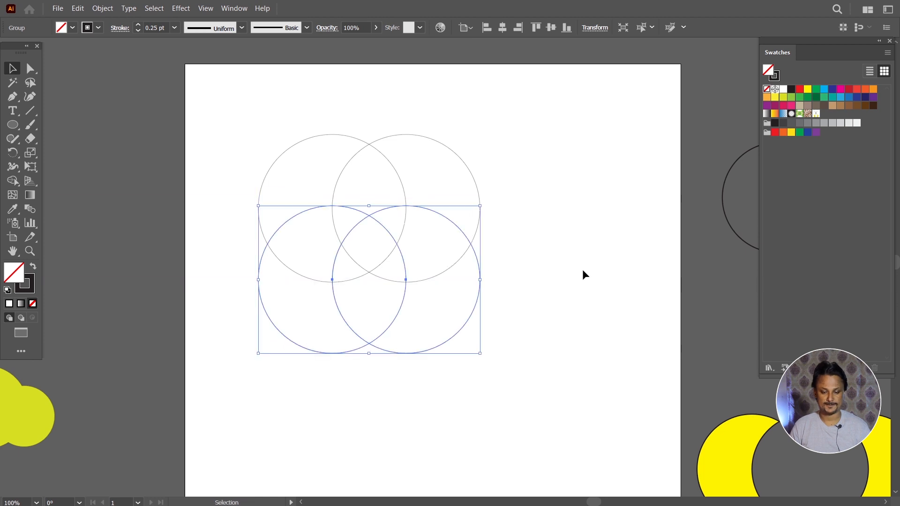
left_click(580, 274)
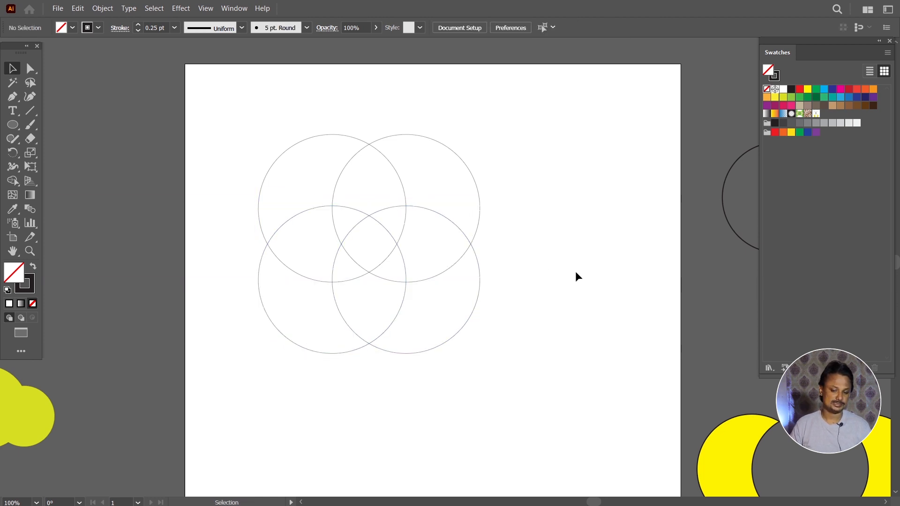
Using Shape Builder on all four circles, fill the four outer crescent regions with bright red (#ff0000)
left_click_drag(545, 167, 284, 357)
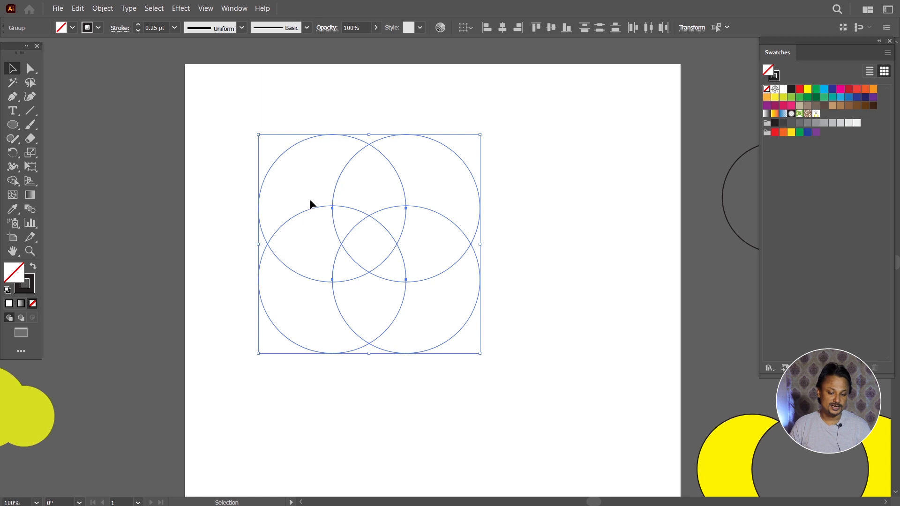
left_click(13, 181)
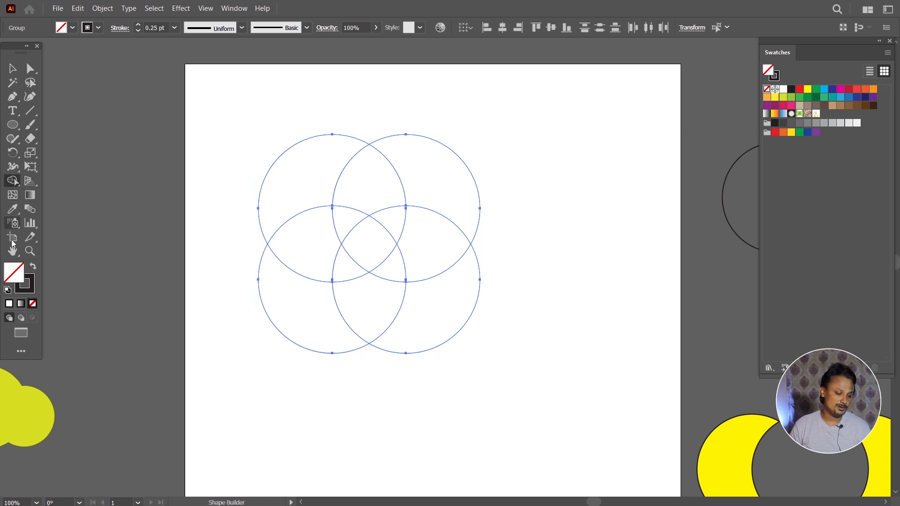
double_click(16, 275)
left_click_drag(612, 175, 616, 165)
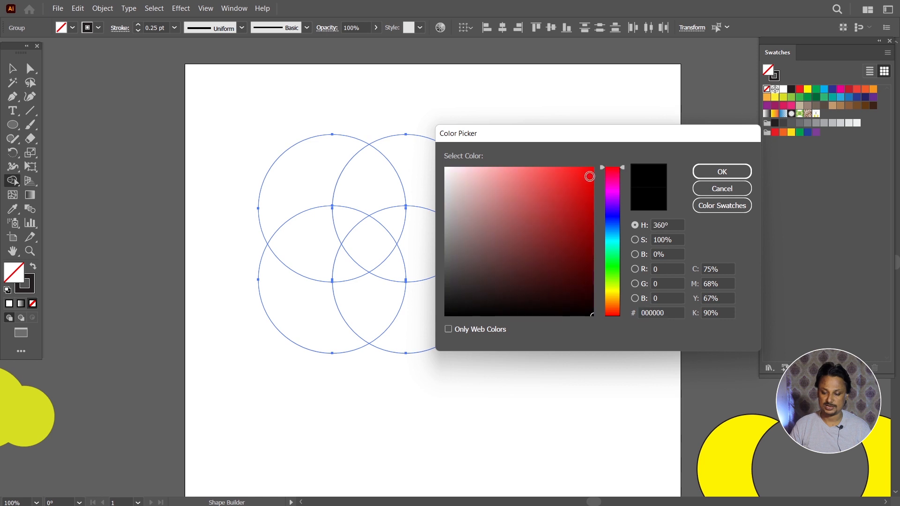
left_click(589, 176)
left_click(722, 172)
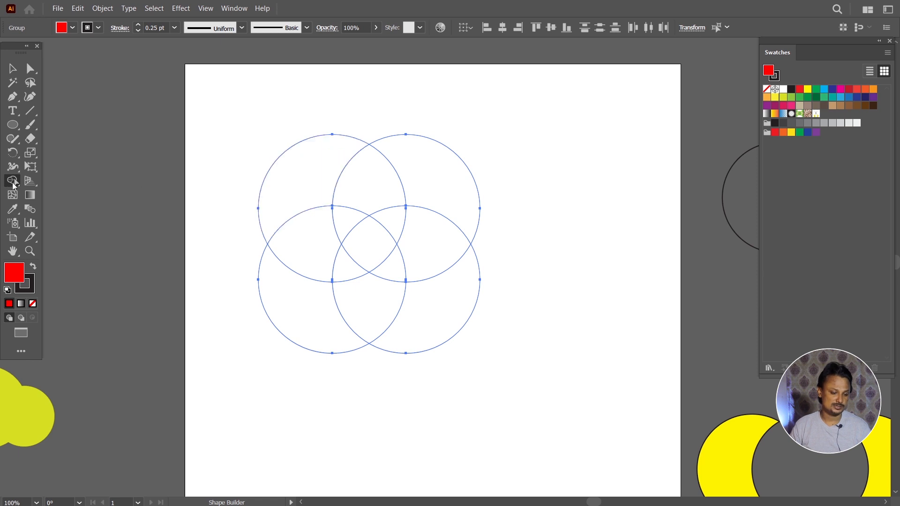
left_click(294, 184)
left_click(429, 182)
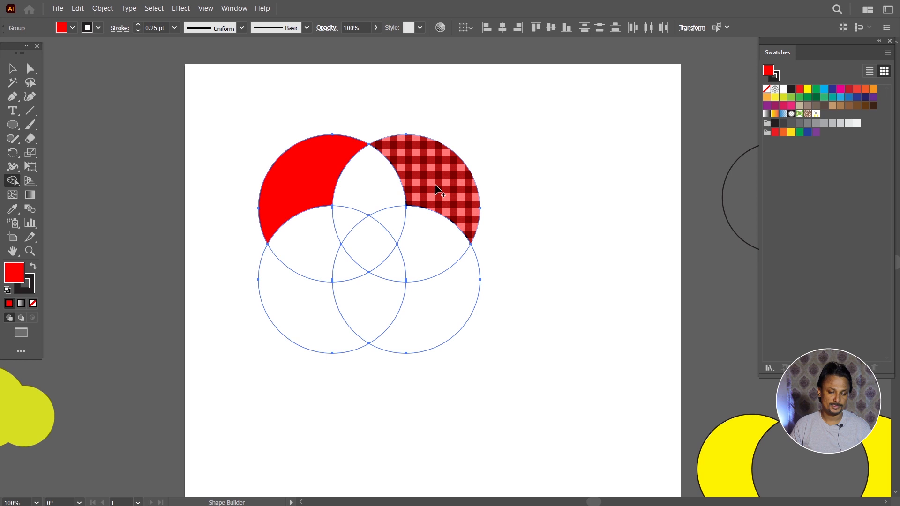
left_click(462, 285)
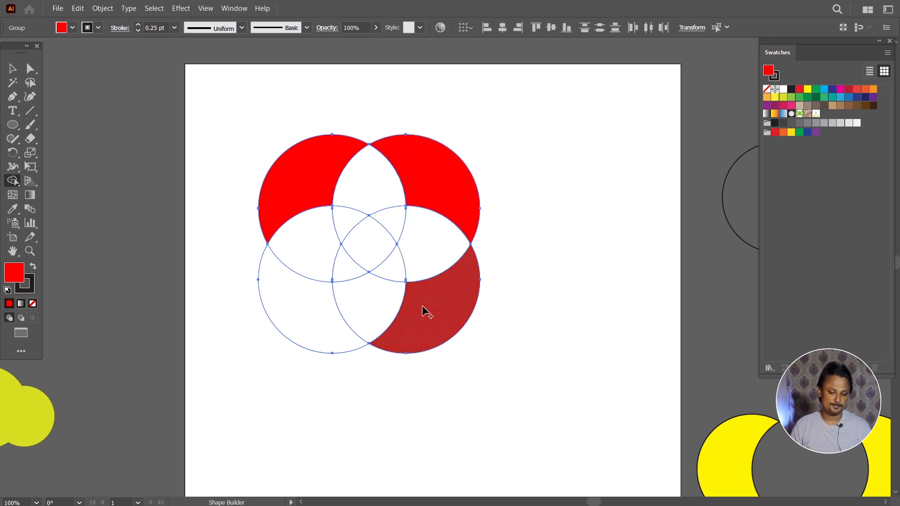
left_click(309, 323)
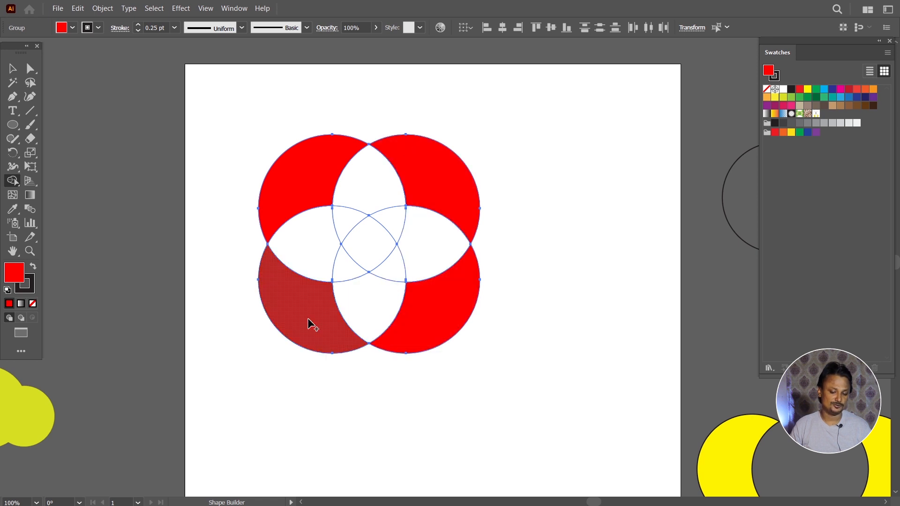
Fill the four petal-shaped overlap regions with bright yellow (#ffff00) using Shape Builder
double_click(22, 278)
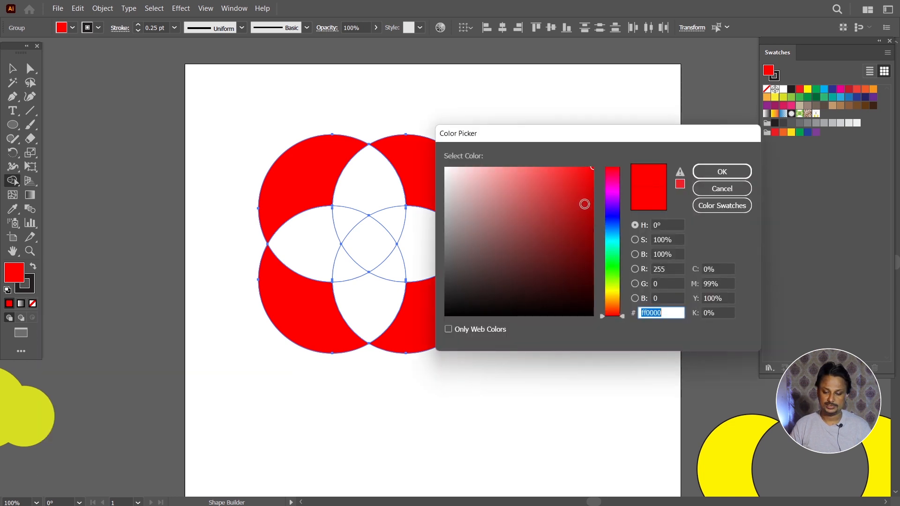
left_click(612, 291)
left_click_drag(581, 207, 593, 168)
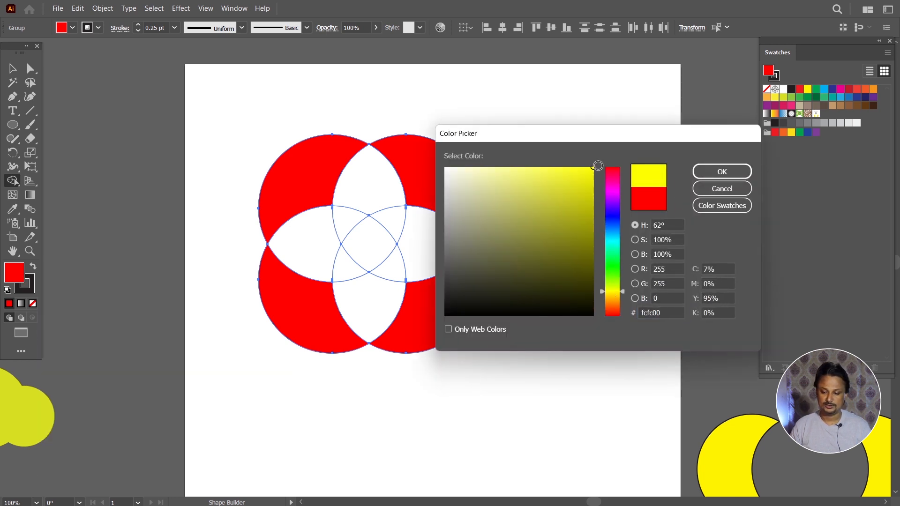
left_click(728, 175)
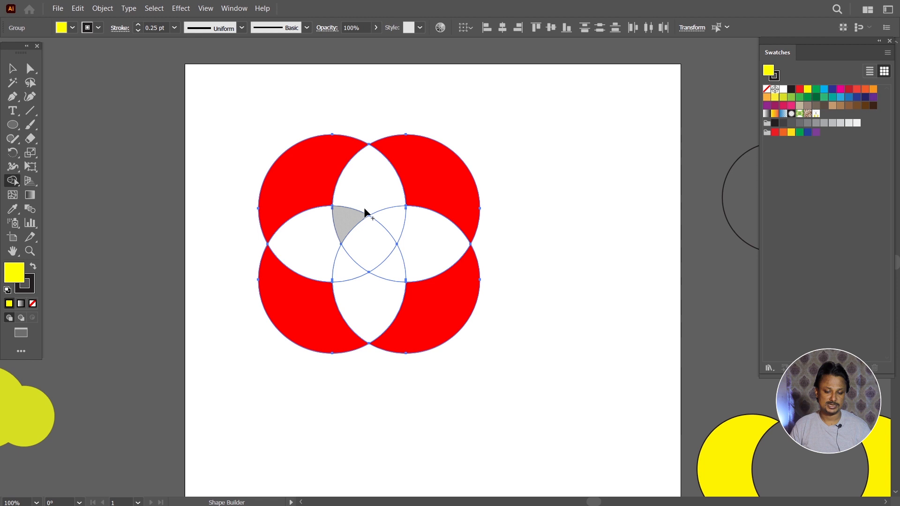
left_click(376, 195)
left_click(404, 261)
left_click(370, 297)
left_click(314, 269)
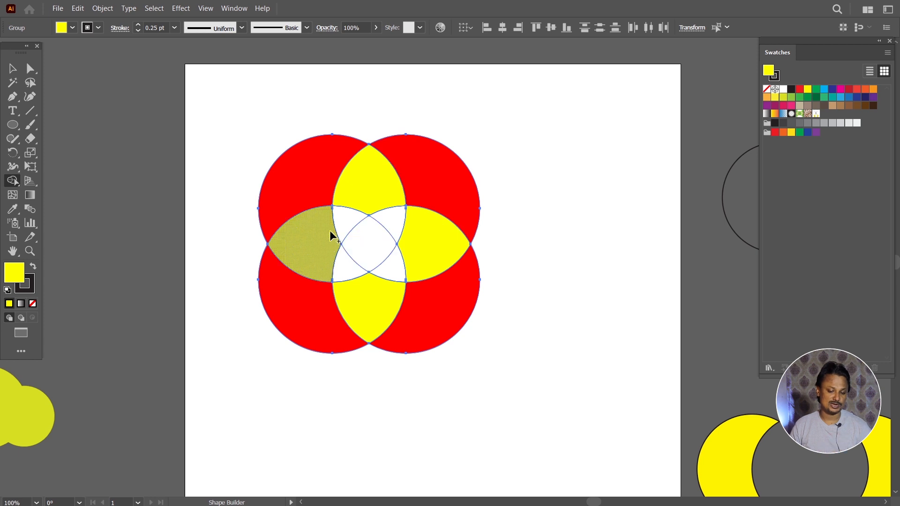
Fill the four small triangular regions around the centre with green (#45d800) using Shape Builder
double_click(15, 274)
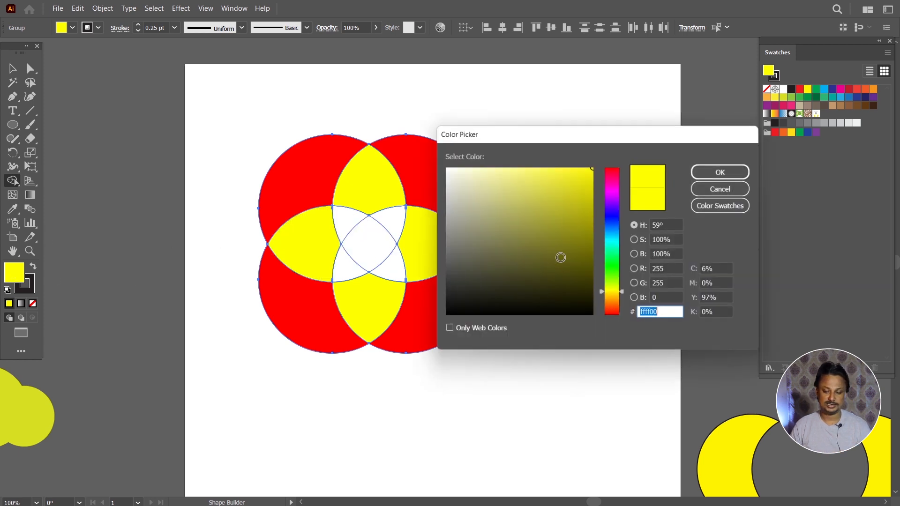
left_click_drag(616, 263, 615, 274)
left_click_drag(582, 211, 610, 189)
left_click(722, 172)
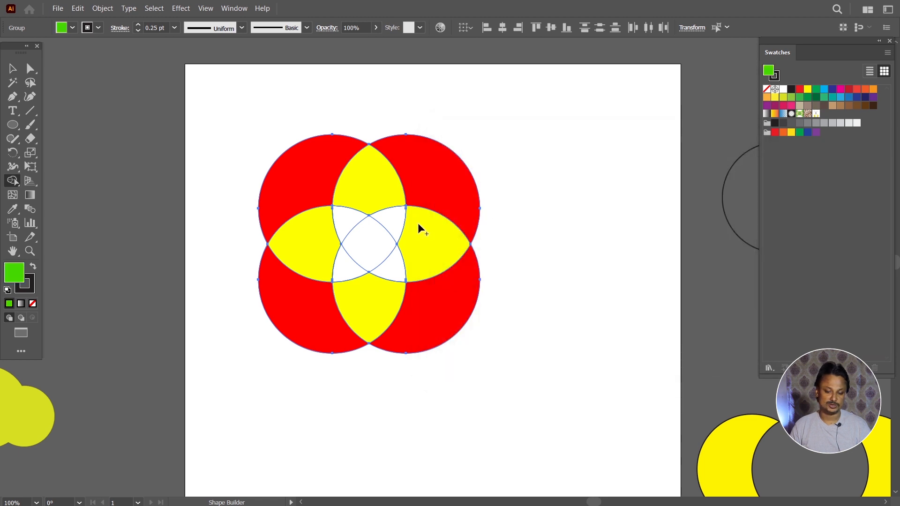
left_click(395, 219)
left_click(392, 262)
left_click(346, 263)
left_click(347, 232)
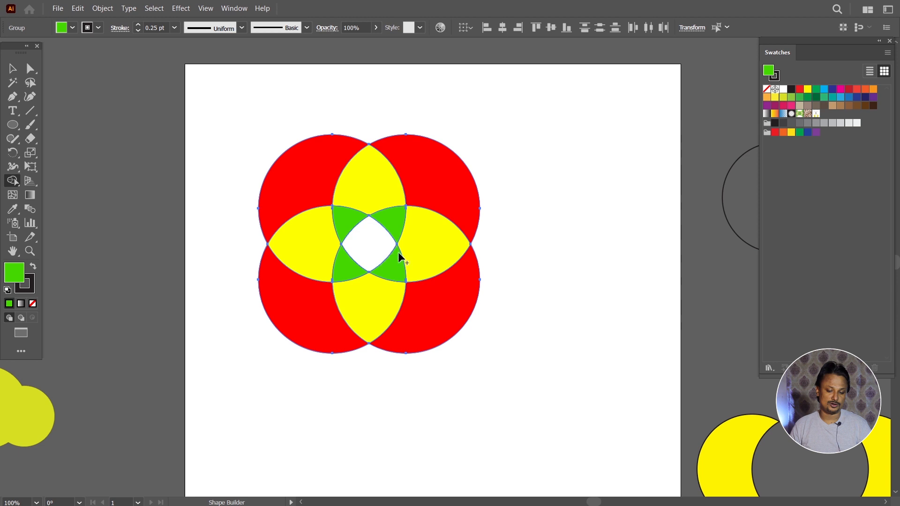
Fill the central diamond-shaped region with sky blue (#15bdff) using Shape Builder
double_click(10, 274)
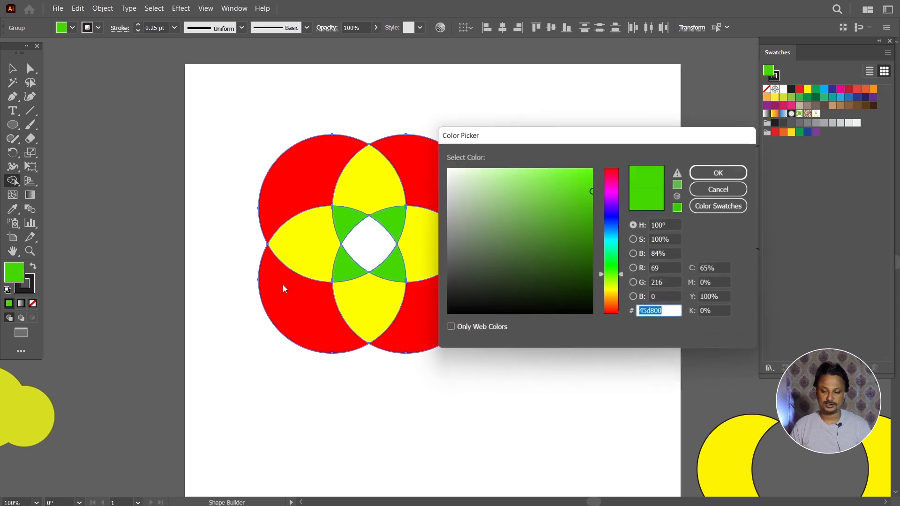
left_click_drag(611, 218, 611, 234)
left_click(581, 167)
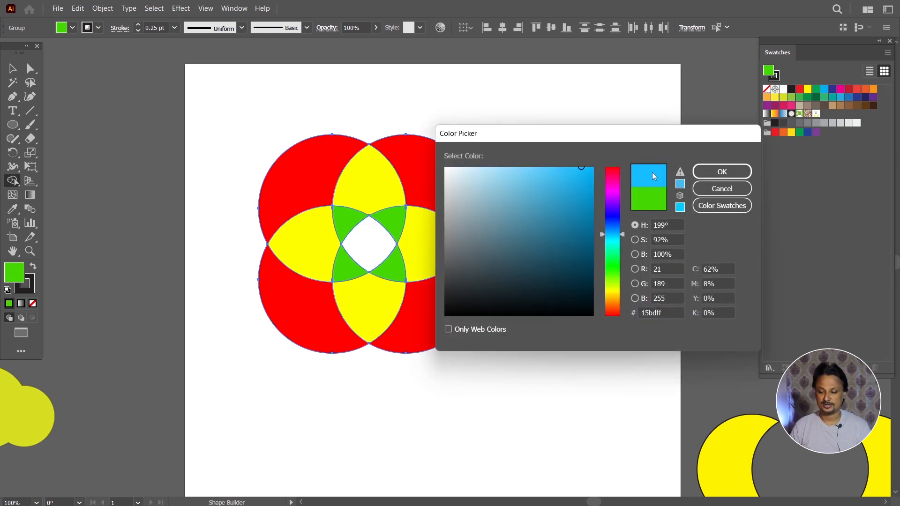
left_click(724, 178)
left_click(375, 245)
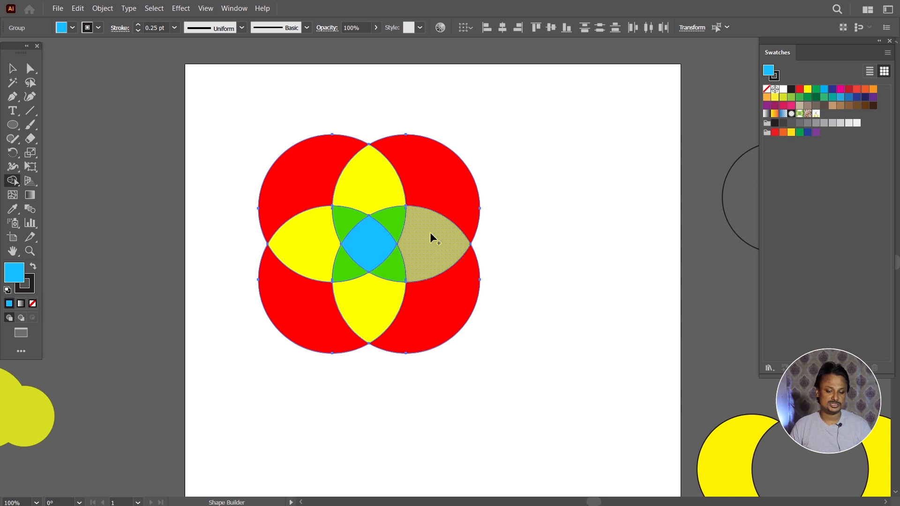
Group the whole coloured circle pattern and move it horizontally to the artboard's right edge
left_click(12, 69)
left_click(233, 124)
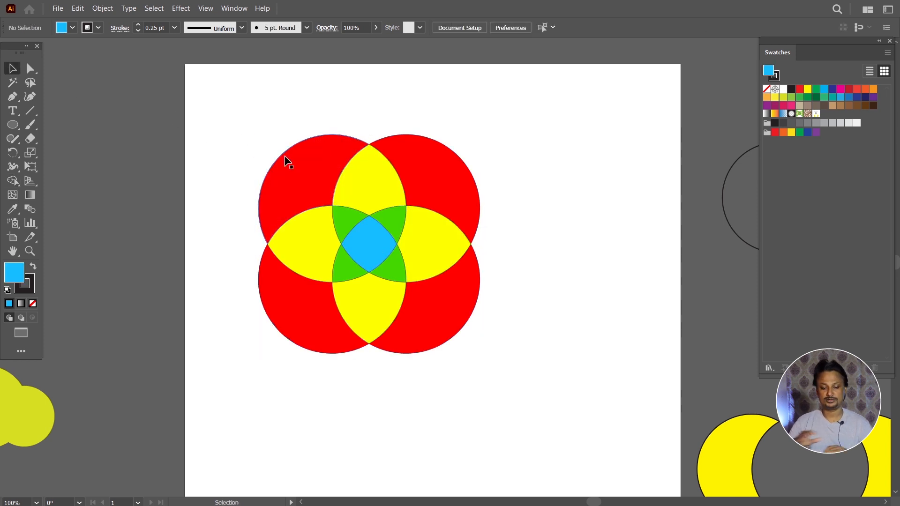
left_click_drag(254, 132, 486, 398)
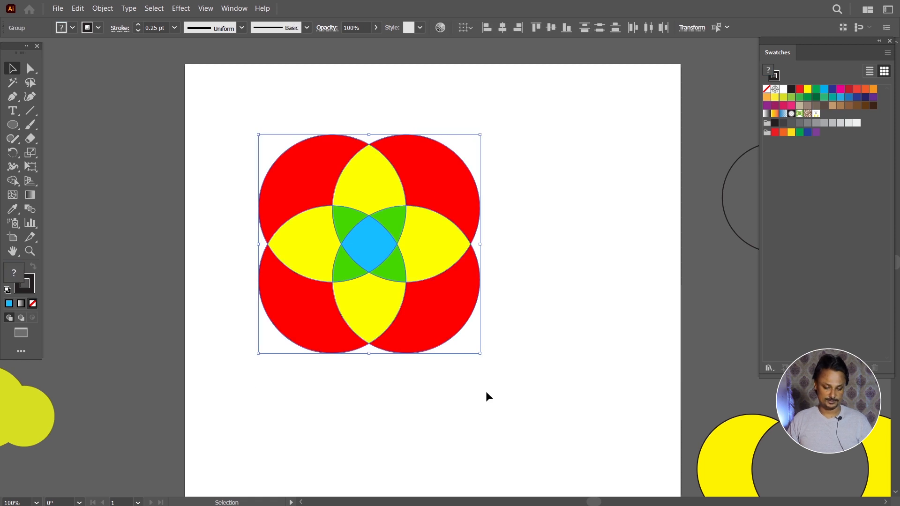
right_click(387, 193)
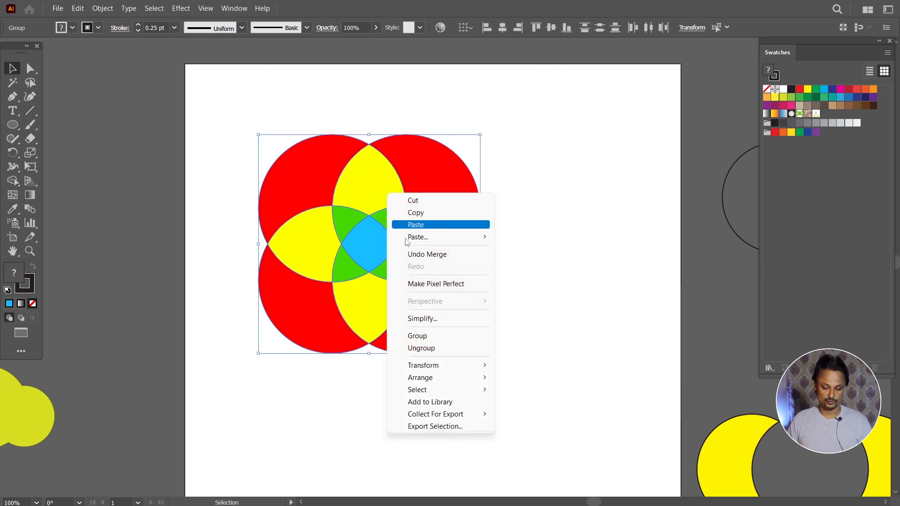
left_click(421, 335)
left_click_drag(323, 282, 514, 282)
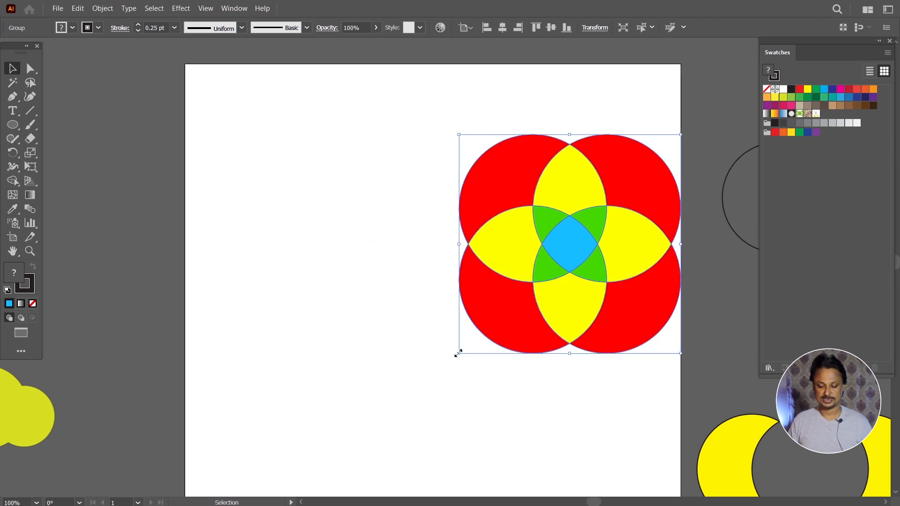
Scale the grouped pattern down to about three quarters of its size and place a copy of it in the artboard's left half
left_click_drag(458, 353, 514, 299)
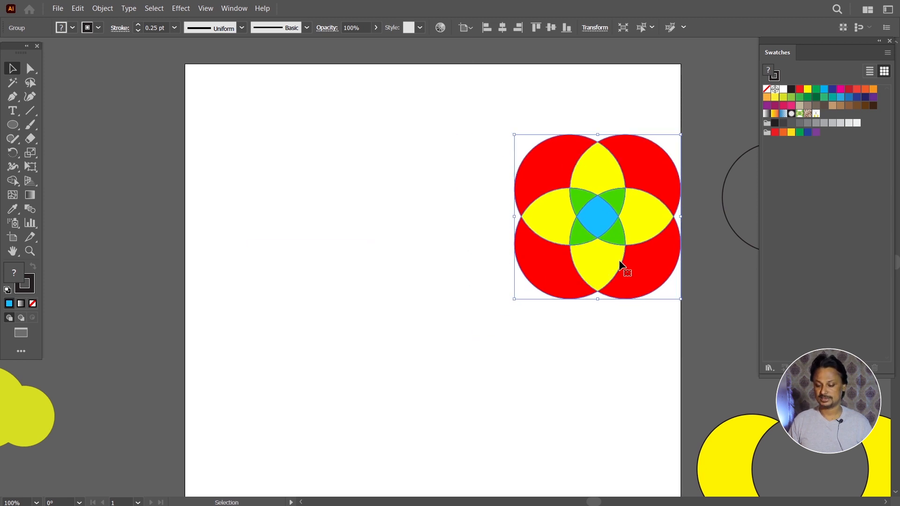
left_click_drag(649, 264, 385, 277)
left_click(425, 318)
Delete the four red outer crescents from the left copy of the pattern using Shape Builder
left_click_drag(247, 202, 411, 310)
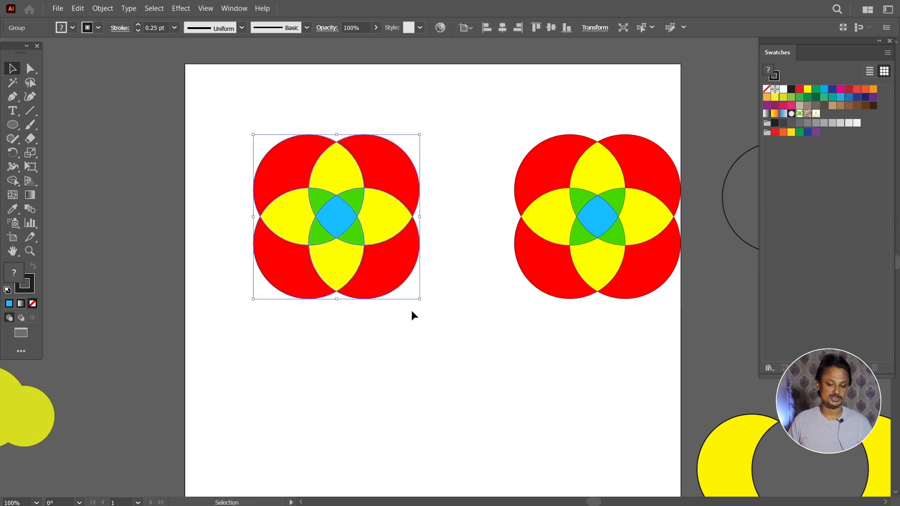
left_click(16, 180)
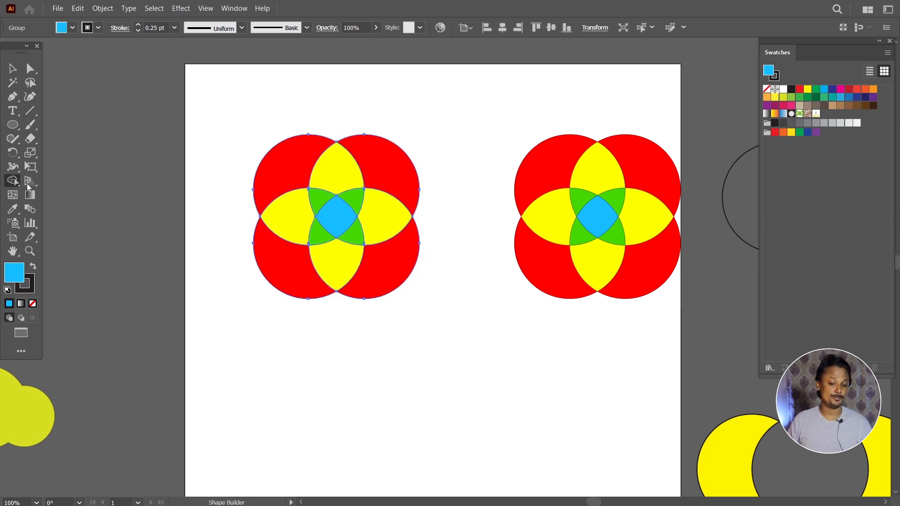
left_click(293, 165, "alt")
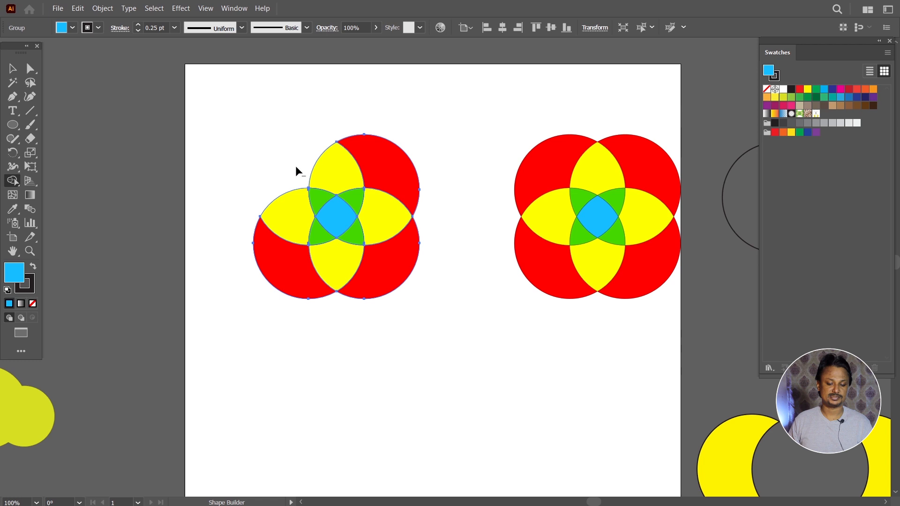
left_click(378, 166, "alt")
left_click(398, 261, "alt")
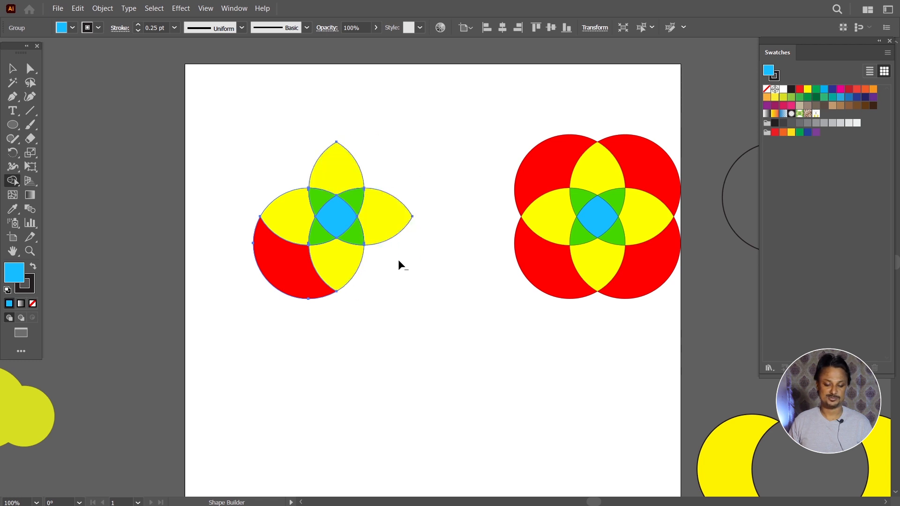
left_click(294, 280, "alt")
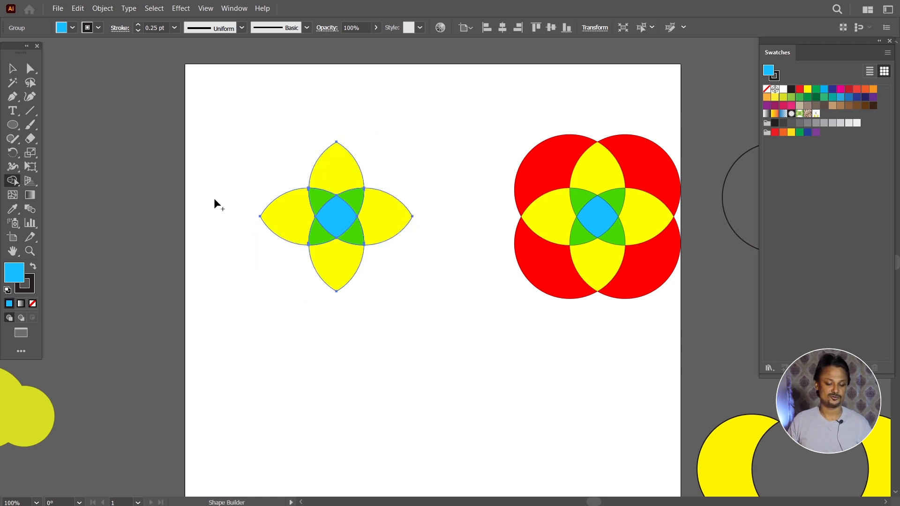
Select the whole yellow four-petal flower and move it beneath the red circle pattern
left_click(12, 69)
left_click(249, 120)
left_click_drag(234, 123, 429, 295)
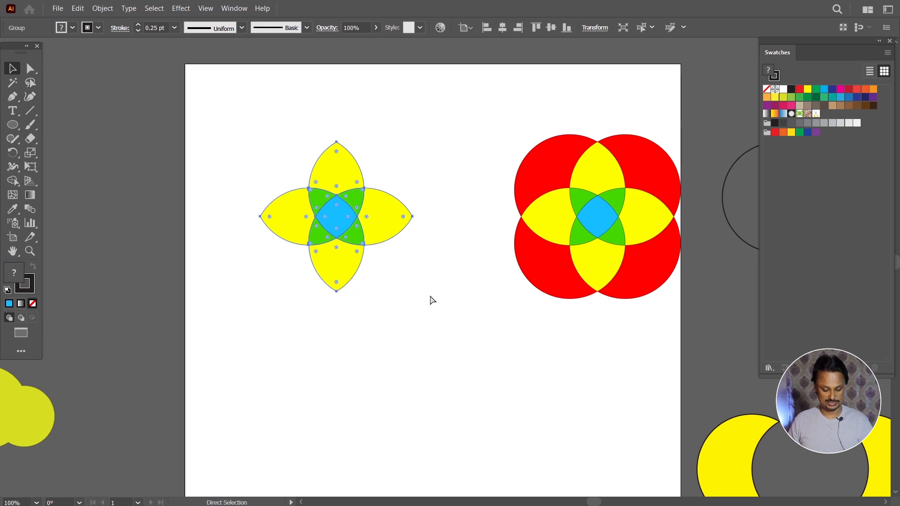
left_click_drag(353, 231, 600, 393)
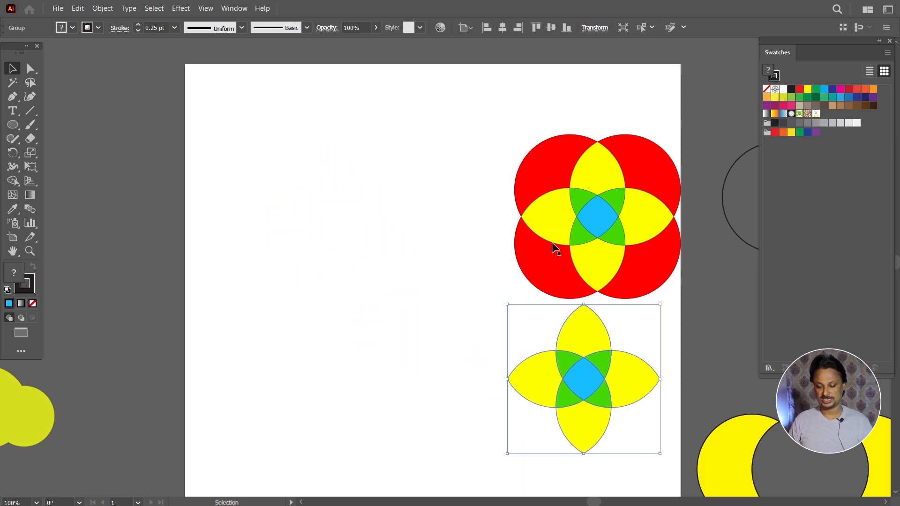
Stack the red circle pattern above the flower with their right edges lined up just inside the artboard's right edge
left_click(621, 262)
left_click_drag(644, 271, 601, 239)
left_click_drag(607, 374, 589, 354)
left_click(606, 233)
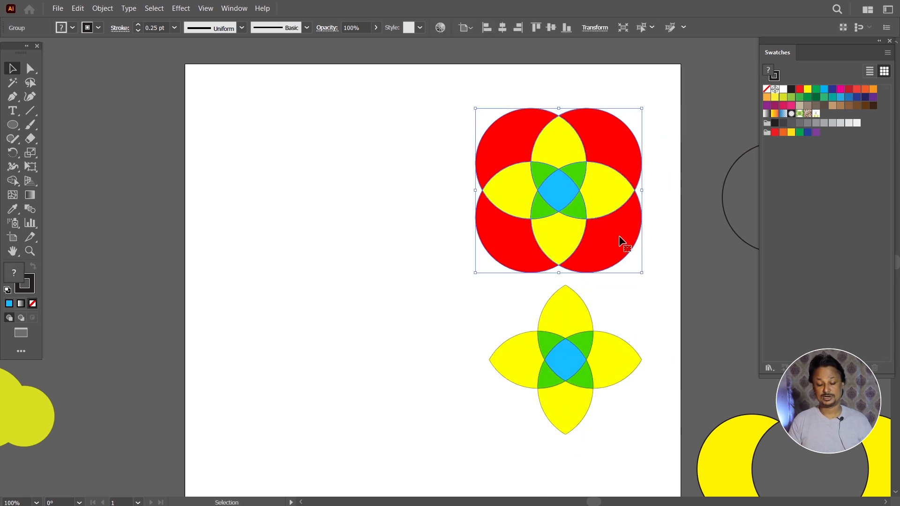
left_click(408, 233)
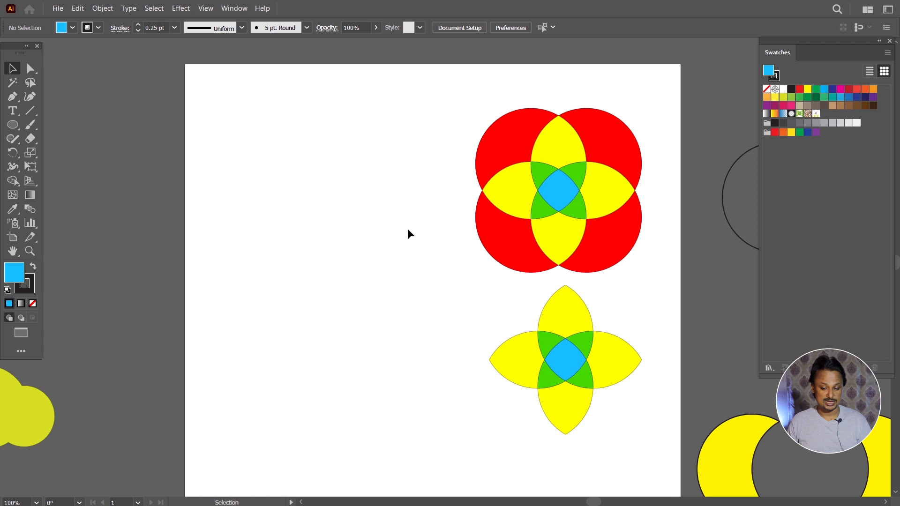
left_click_drag(438, 171, 572, 336)
left_click_drag(551, 247, 561, 247)
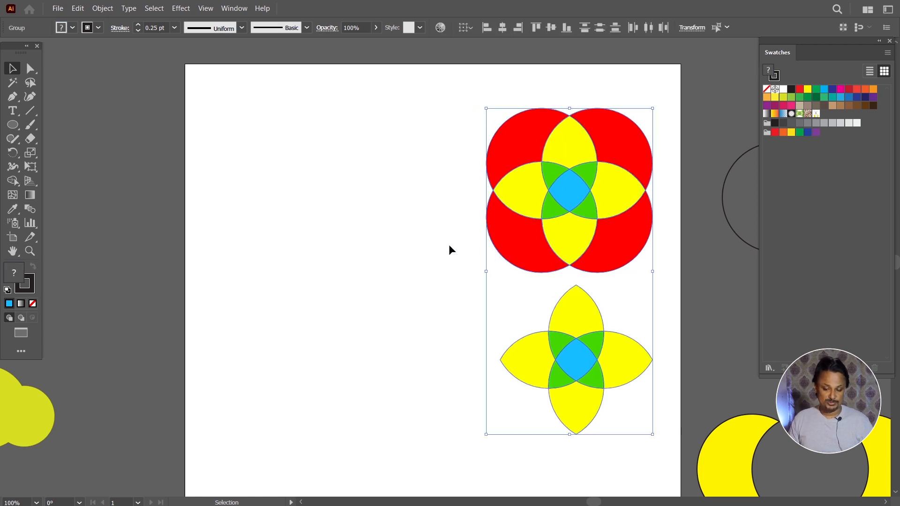
left_click(449, 245)
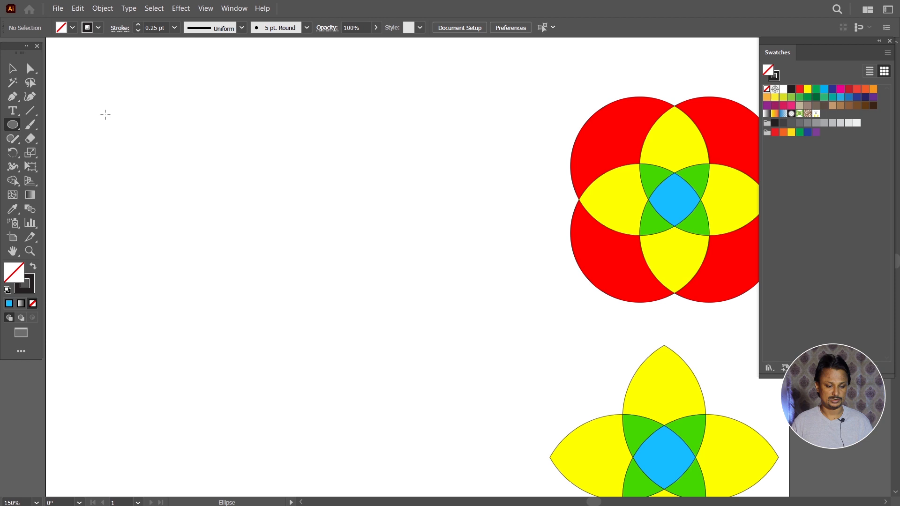
Draw an unfilled circle in the artboard's upper-left area and give it a 20 pt black stroke
left_click_drag(104, 114, 261, 282)
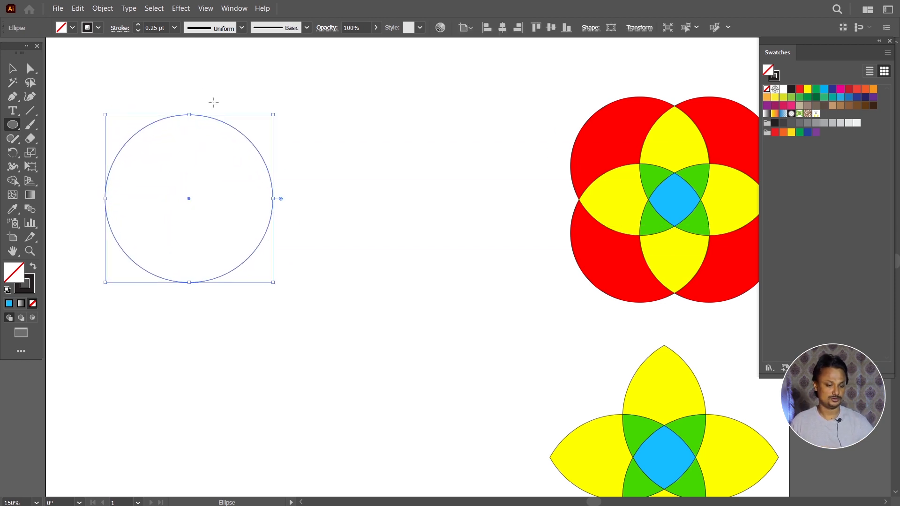
left_click(174, 28)
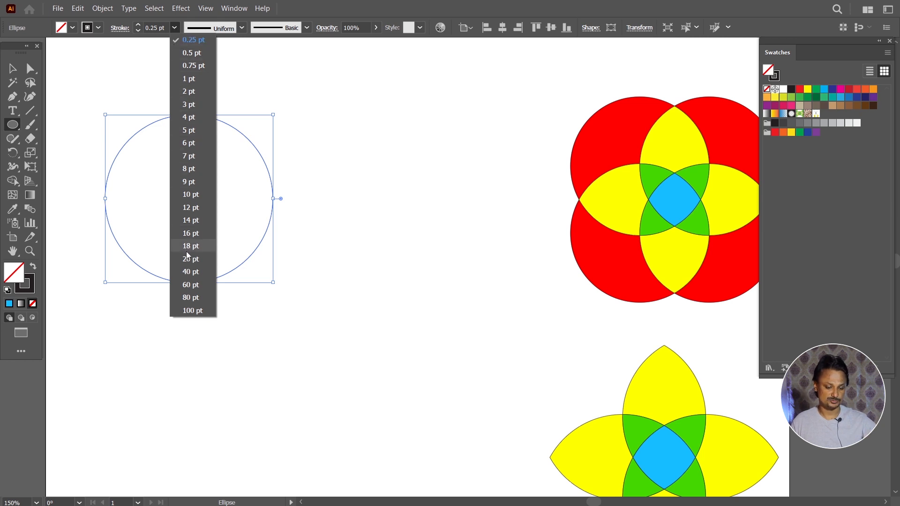
left_click(188, 258)
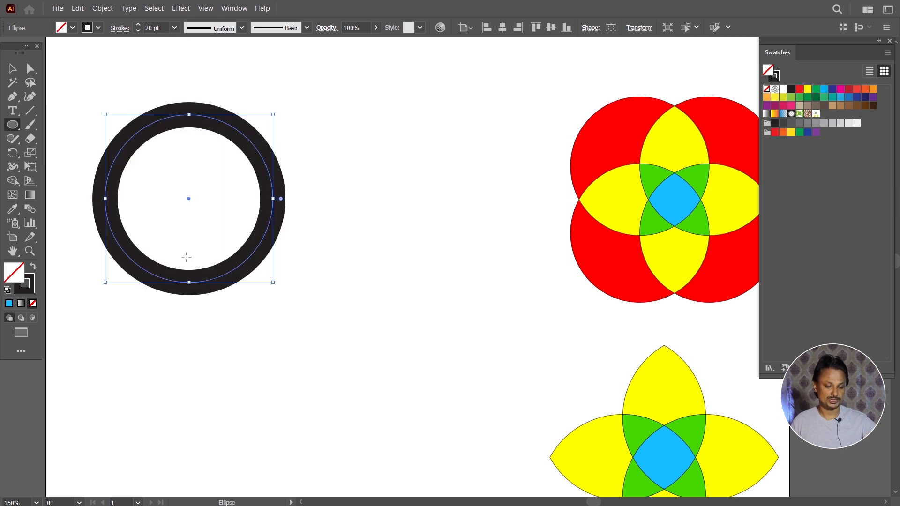
Try stroke weights of 30 pt and 25 pt on the circle, and set it back to 20 pt
left_click(174, 28)
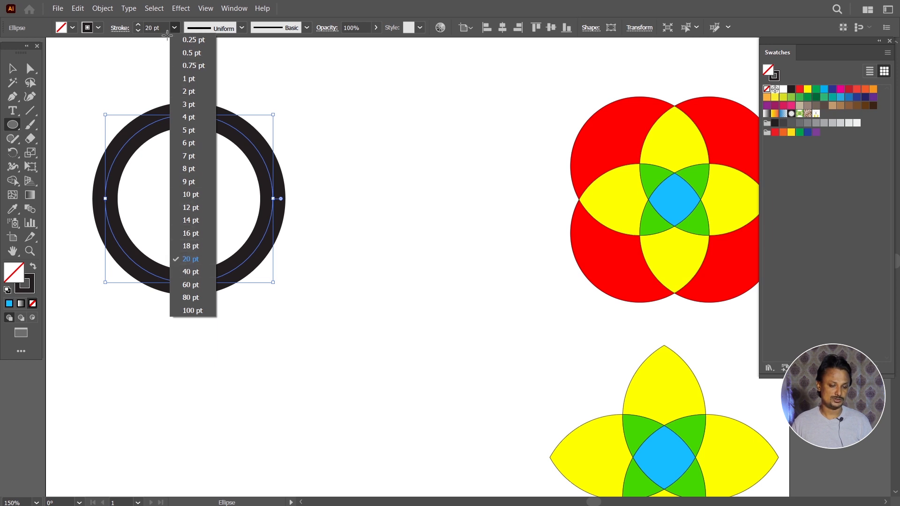
left_click(163, 27)
left_click(159, 28)
type("30")
key("Return")
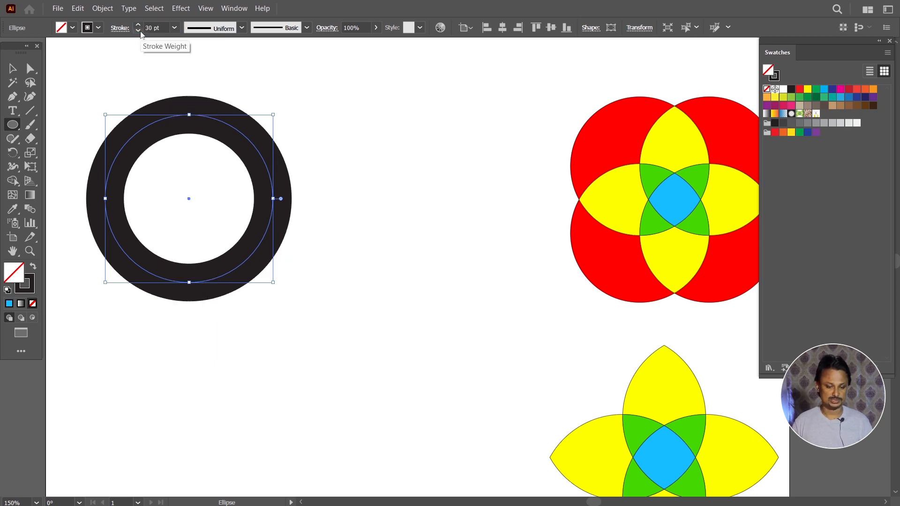
left_click(157, 27)
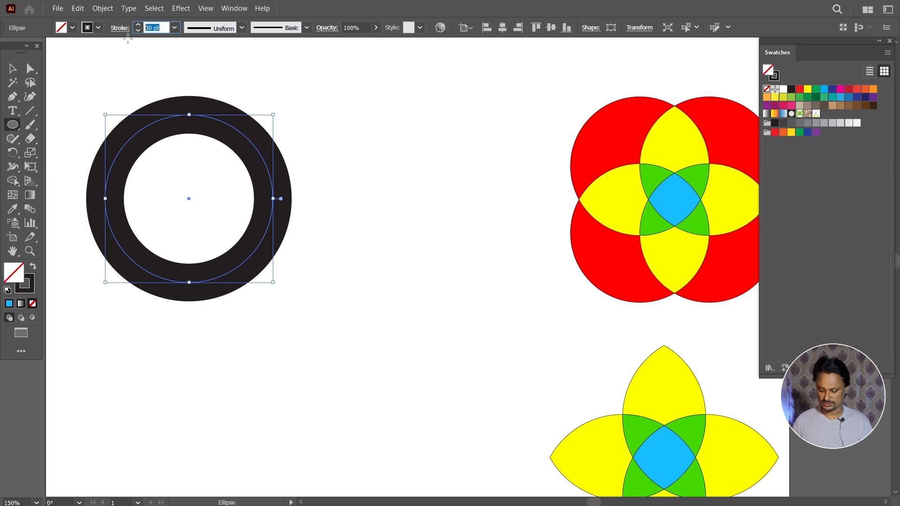
type("25")
key("Return")
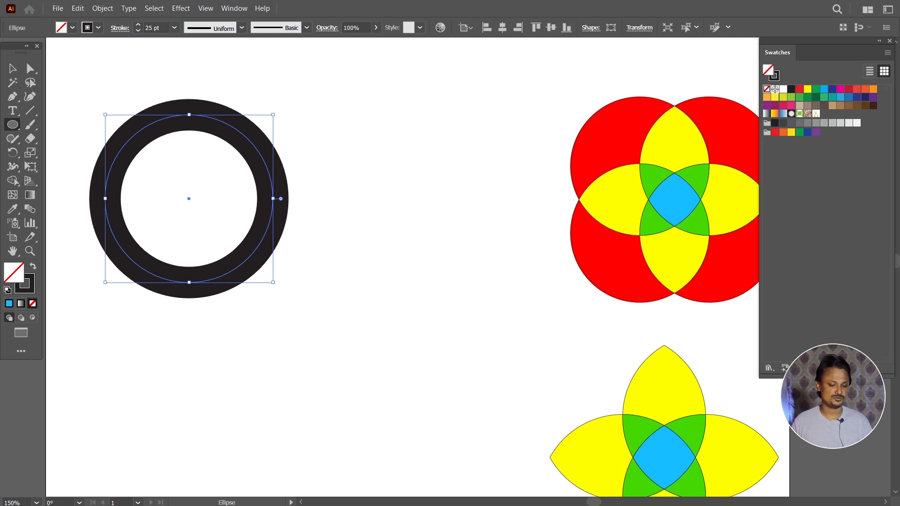
left_click(174, 28)
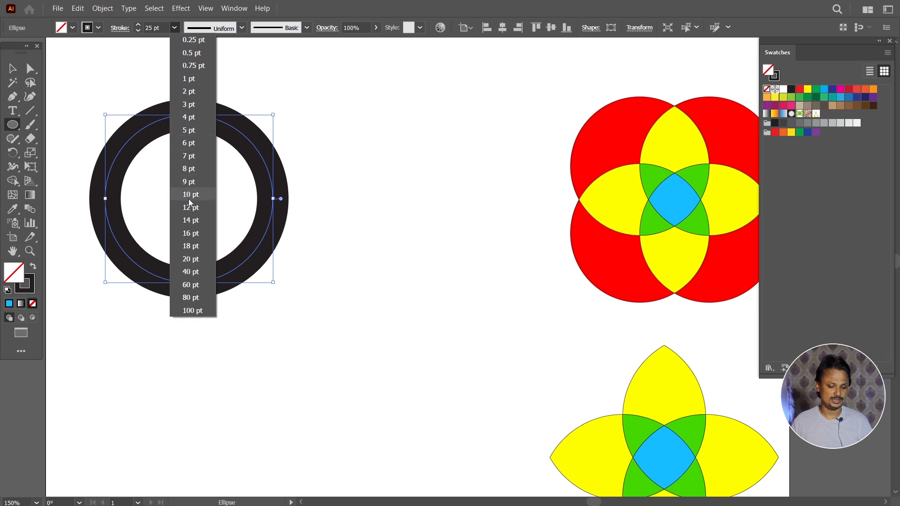
left_click(191, 258)
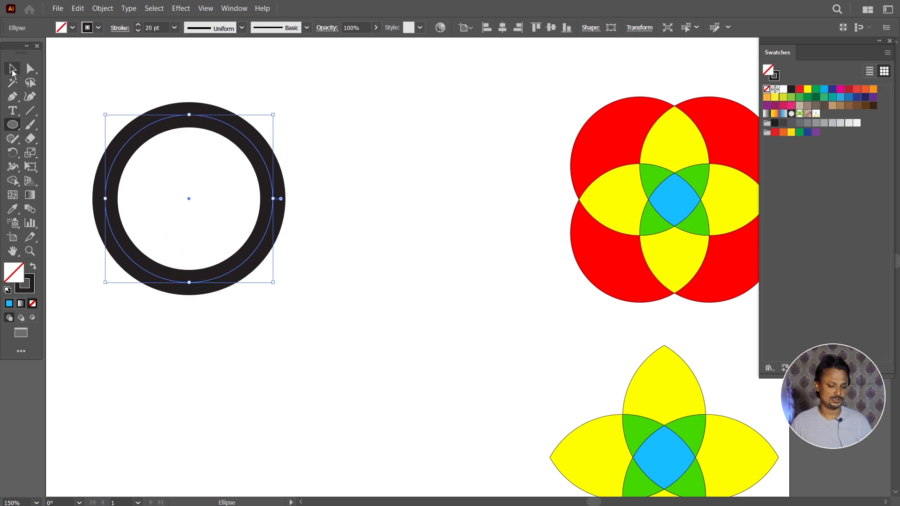
Duplicate the circle to its right and copy the pair downward, forming a two-by-two grid of edge-touching circles
key("v")
left_click_drag(132, 141, 296, 155)
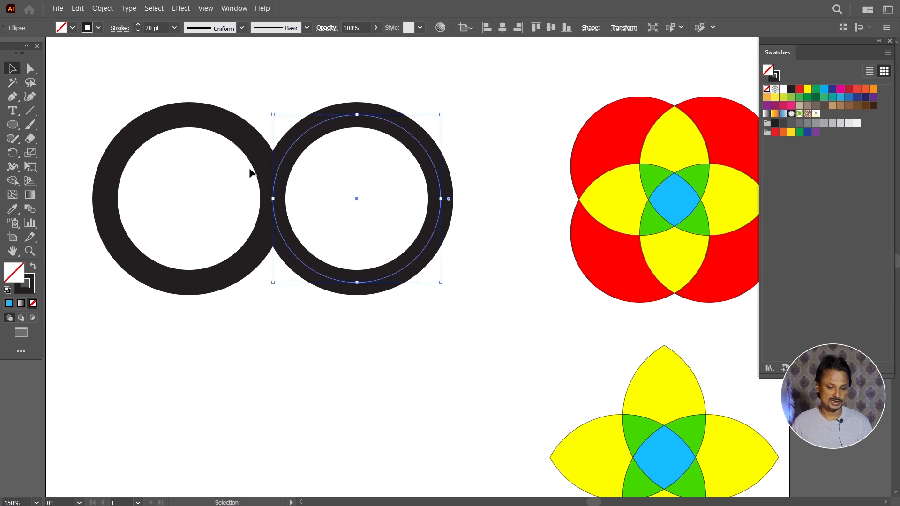
left_click_drag(232, 72, 329, 201)
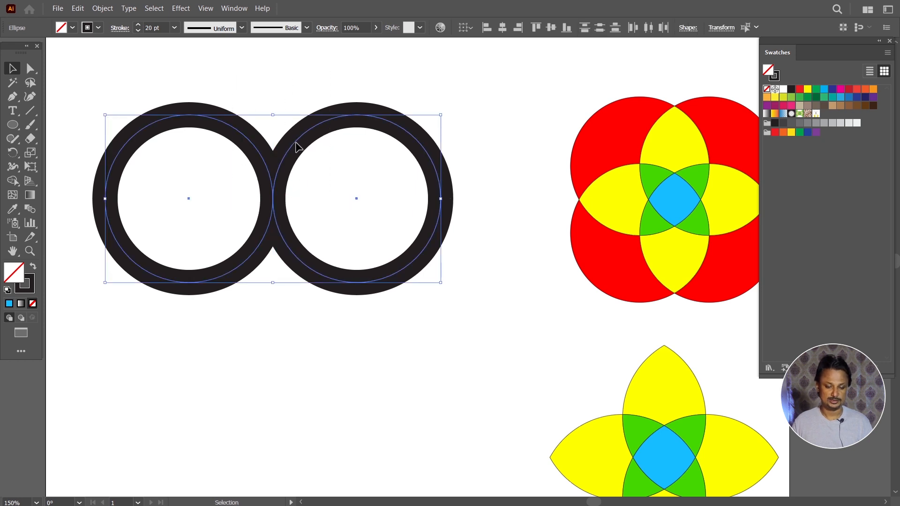
left_click_drag(300, 145, 247, 313)
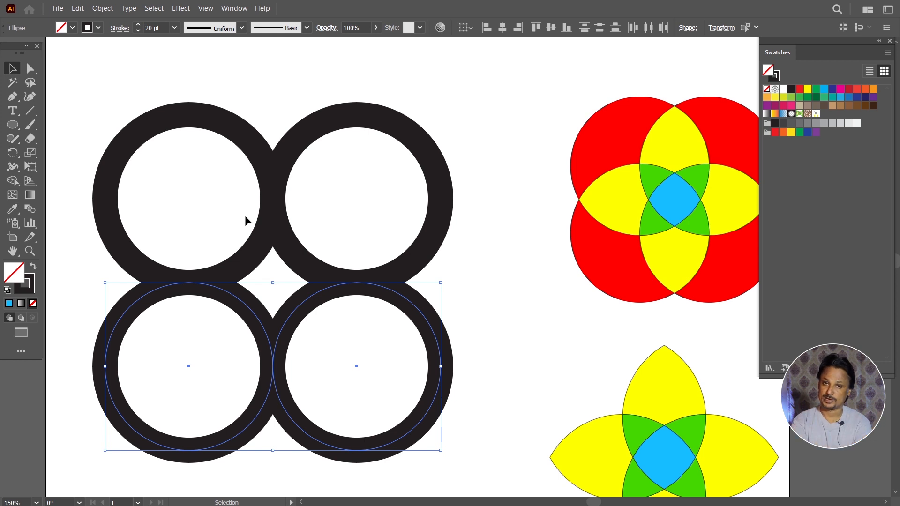
Merge the lower-left circle, the central gap and the upper-right circle into one diagonal shape using Shape Builder
left_click_drag(123, 94, 371, 370)
left_click_drag(90, 94, 412, 393)
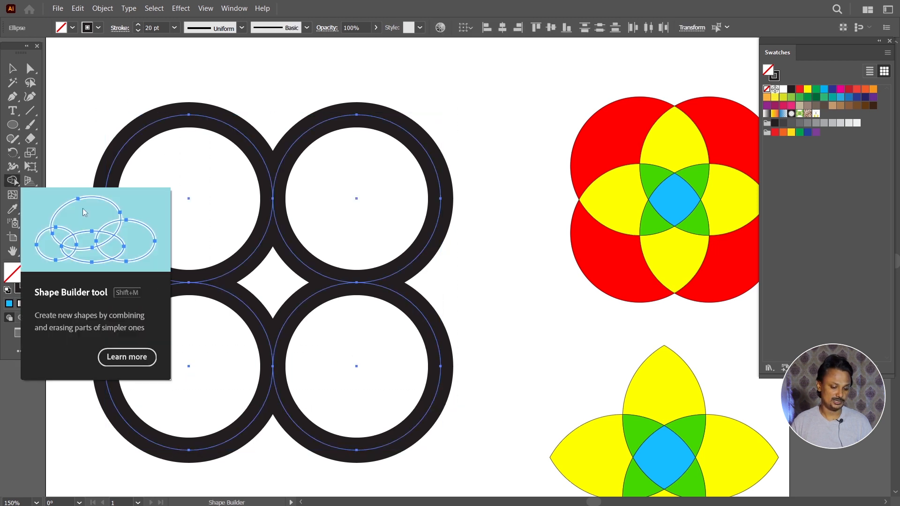
left_click(15, 182)
left_click_drag(236, 333, 310, 240)
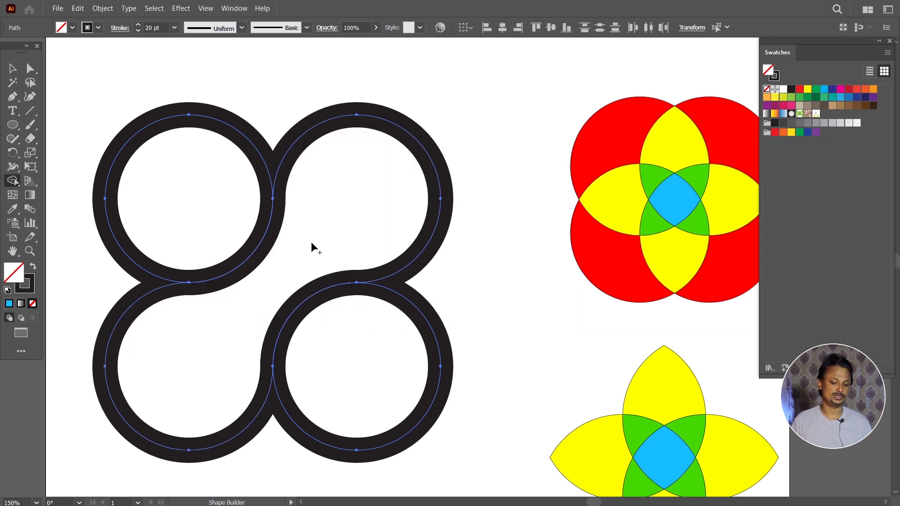
Fill the merged diagonal shape and the two remaining circles with CMYK Yellow
left_click(13, 69)
left_click_drag(104, 85, 458, 438)
left_click(807, 89)
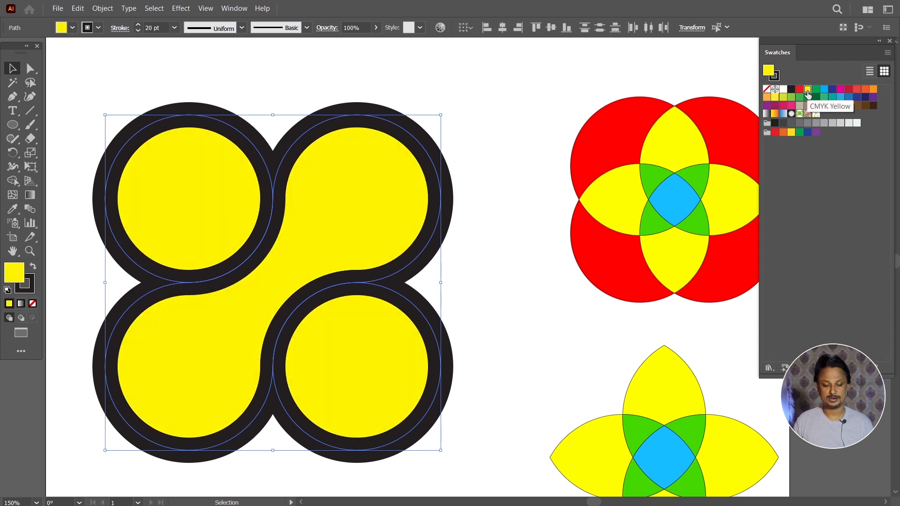
Try the green C=75 M=0 Y=75 K=0 as the fill of all the shapes, and undo it
left_click_drag(146, 97, 450, 428)
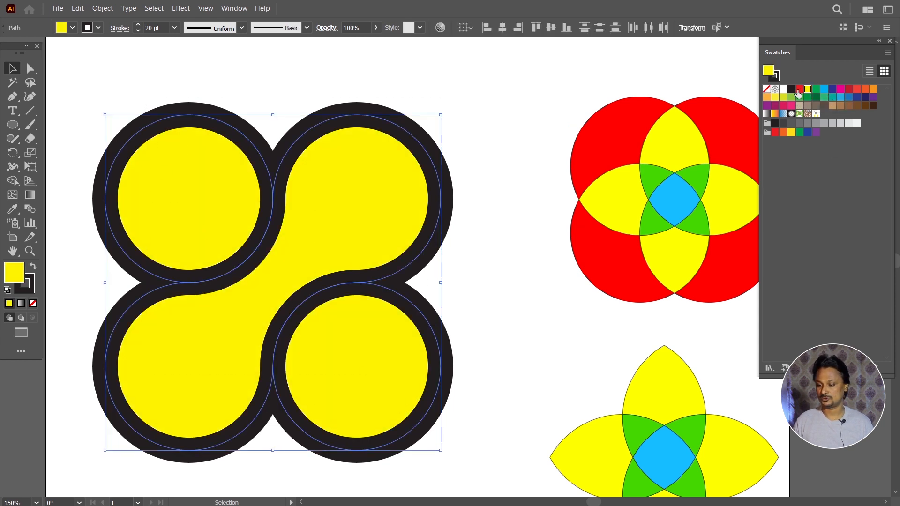
left_click(823, 98)
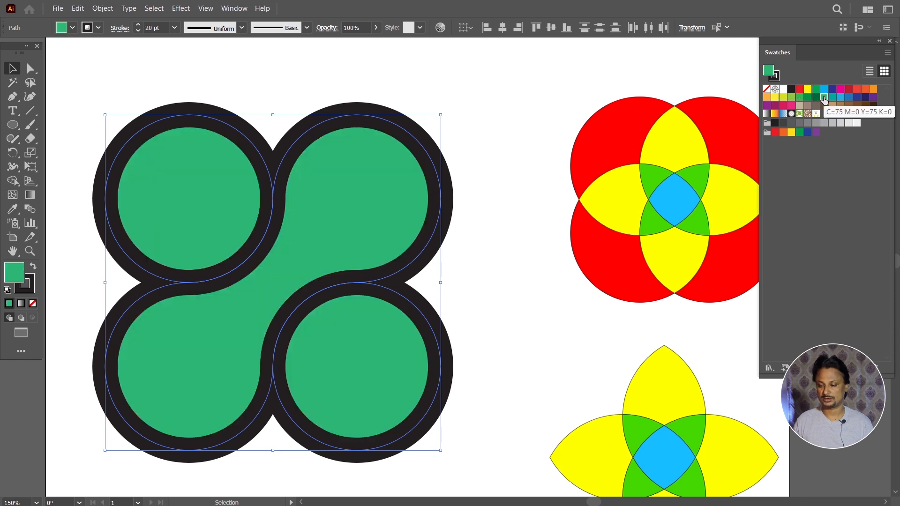
key("ctrl+z")
Recolour the stroke of all the yellow shapes teal, keeping the fill as it is
left_click(777, 80)
left_click(823, 97)
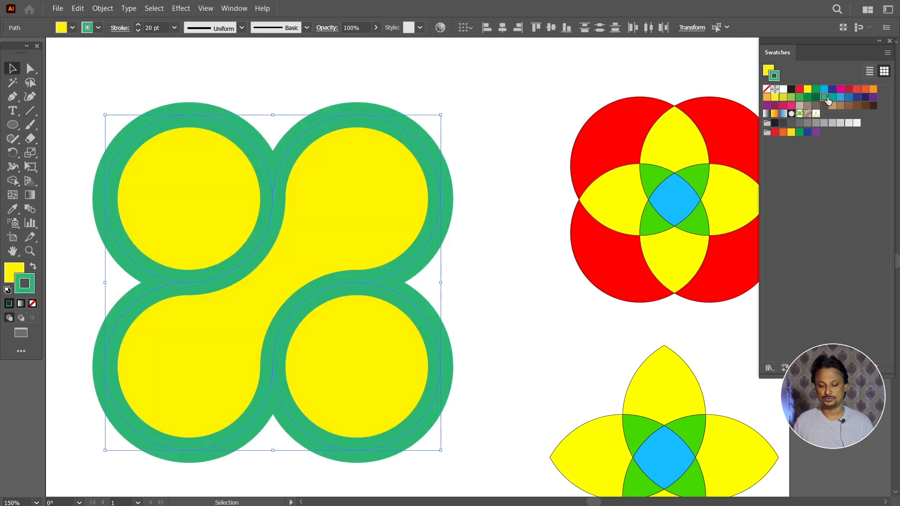
left_click(832, 97)
left_click(524, 117)
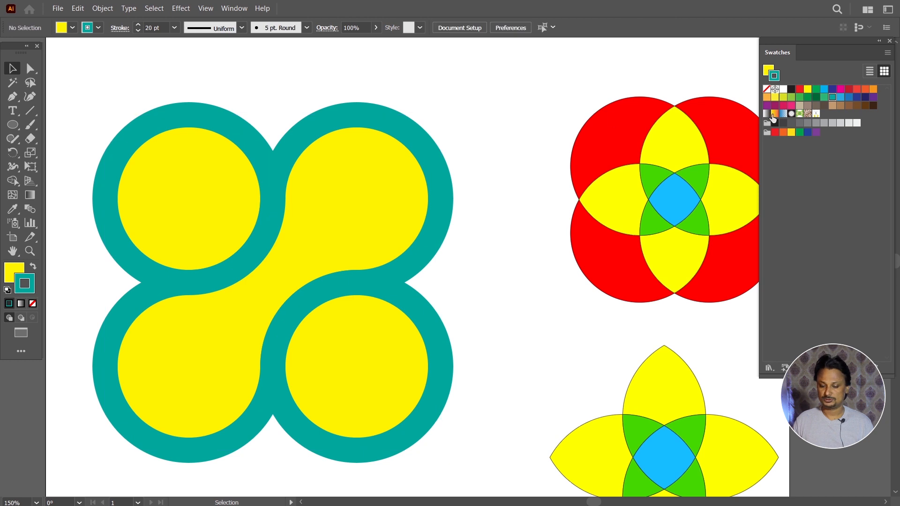
Group the yellow and teal design and move it off the artboard, below the cloud
left_click_drag(114, 90, 418, 407)
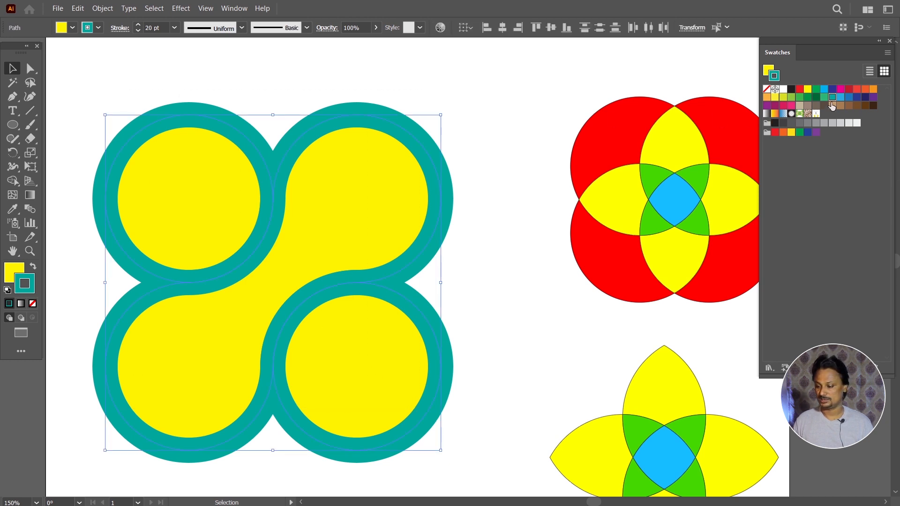
left_click(488, 132)
left_click_drag(98, 99, 477, 483)
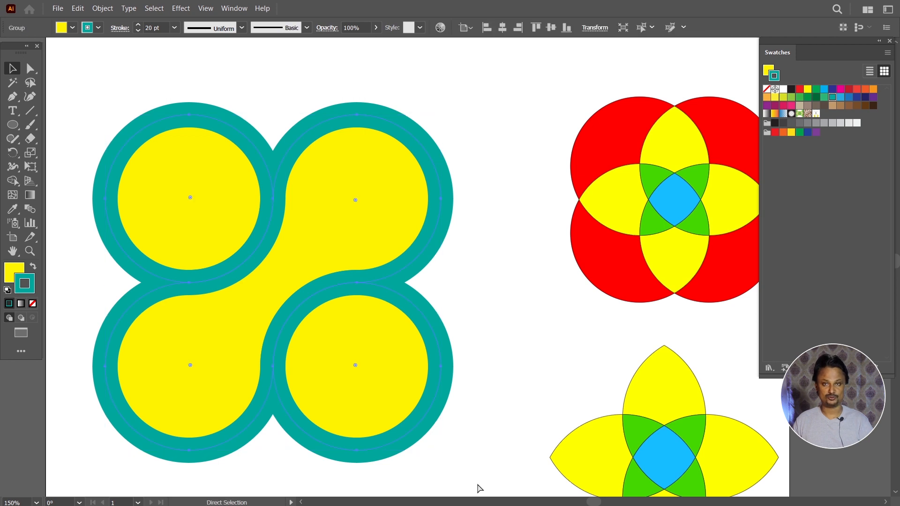
left_click(497, 326)
key("ctrl+0")
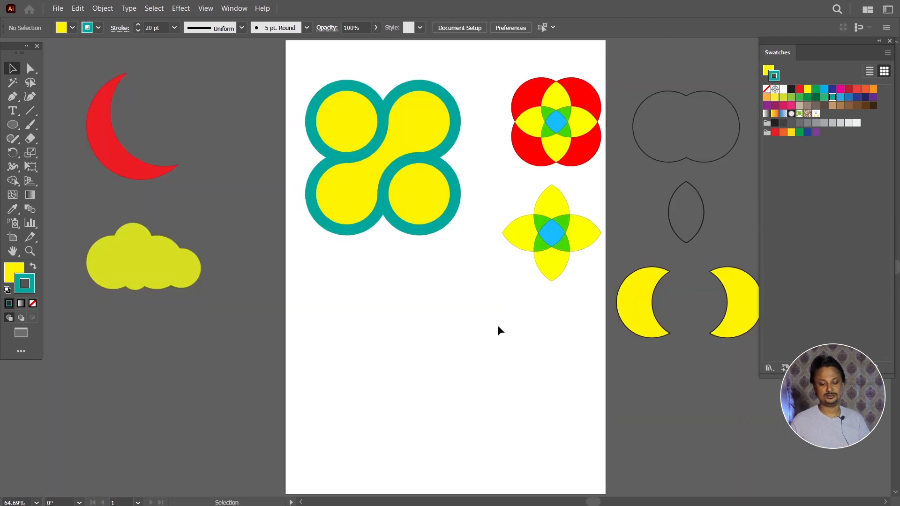
left_click_drag(361, 131, 127, 354)
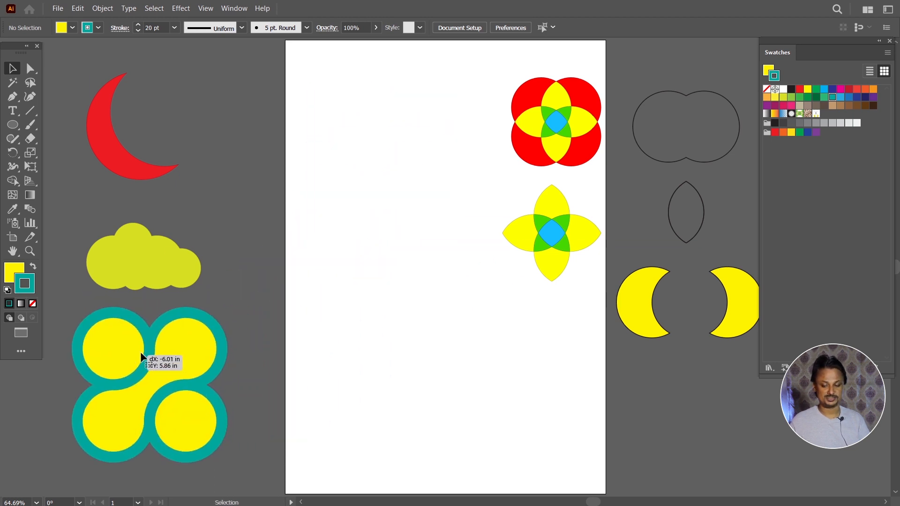